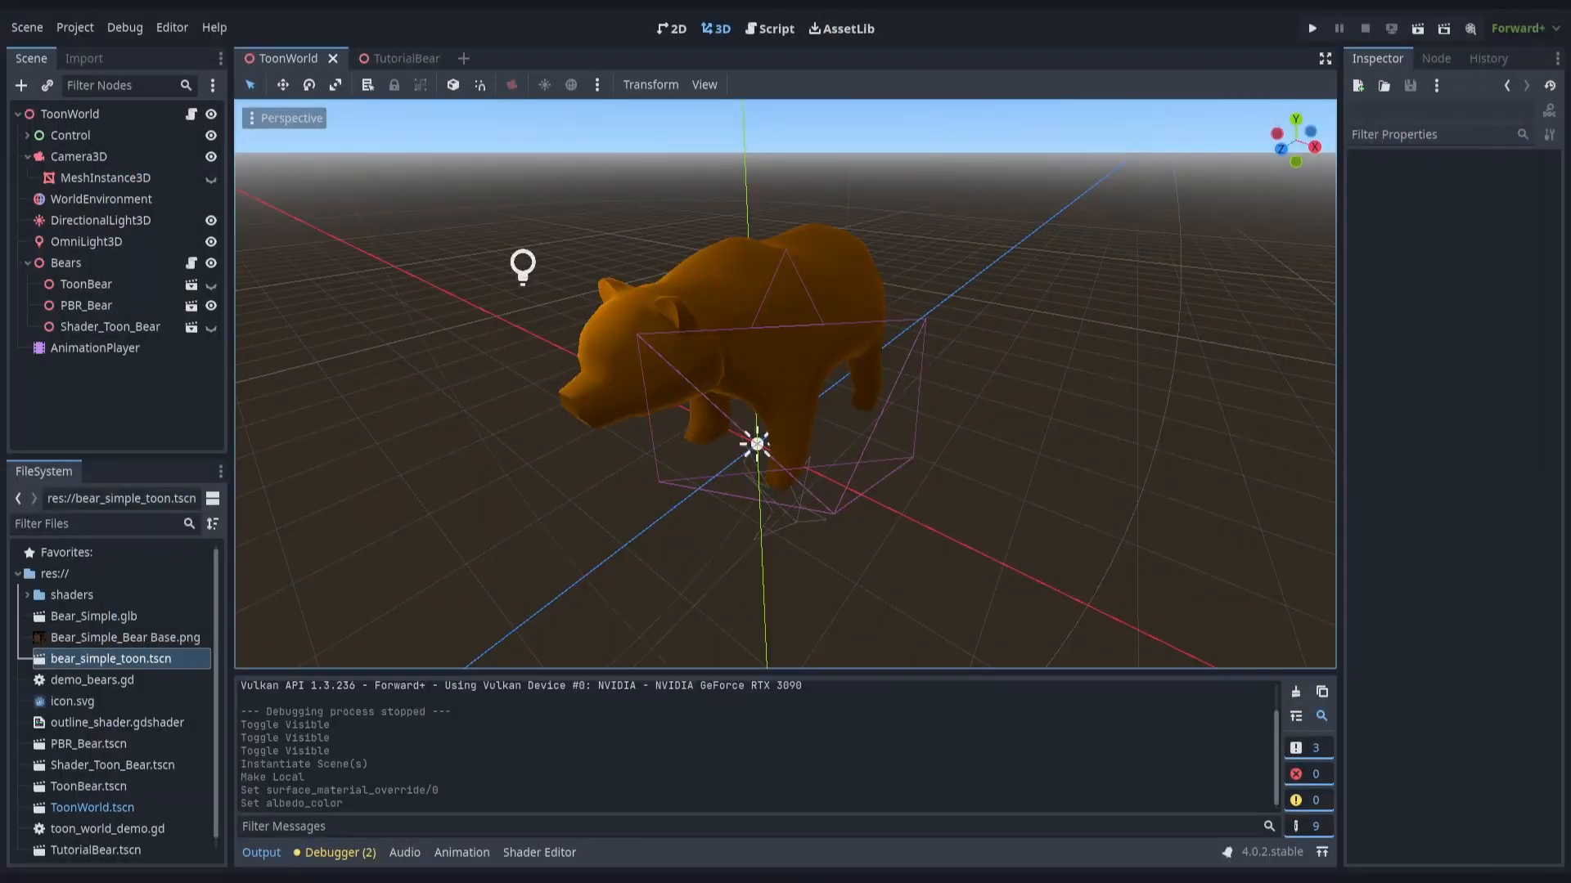
Run the ToonWorld scene and compare the Default Toon and Shader Toon versions of the bear
{"action": "left_click", "coordinate": [1422, 30]}
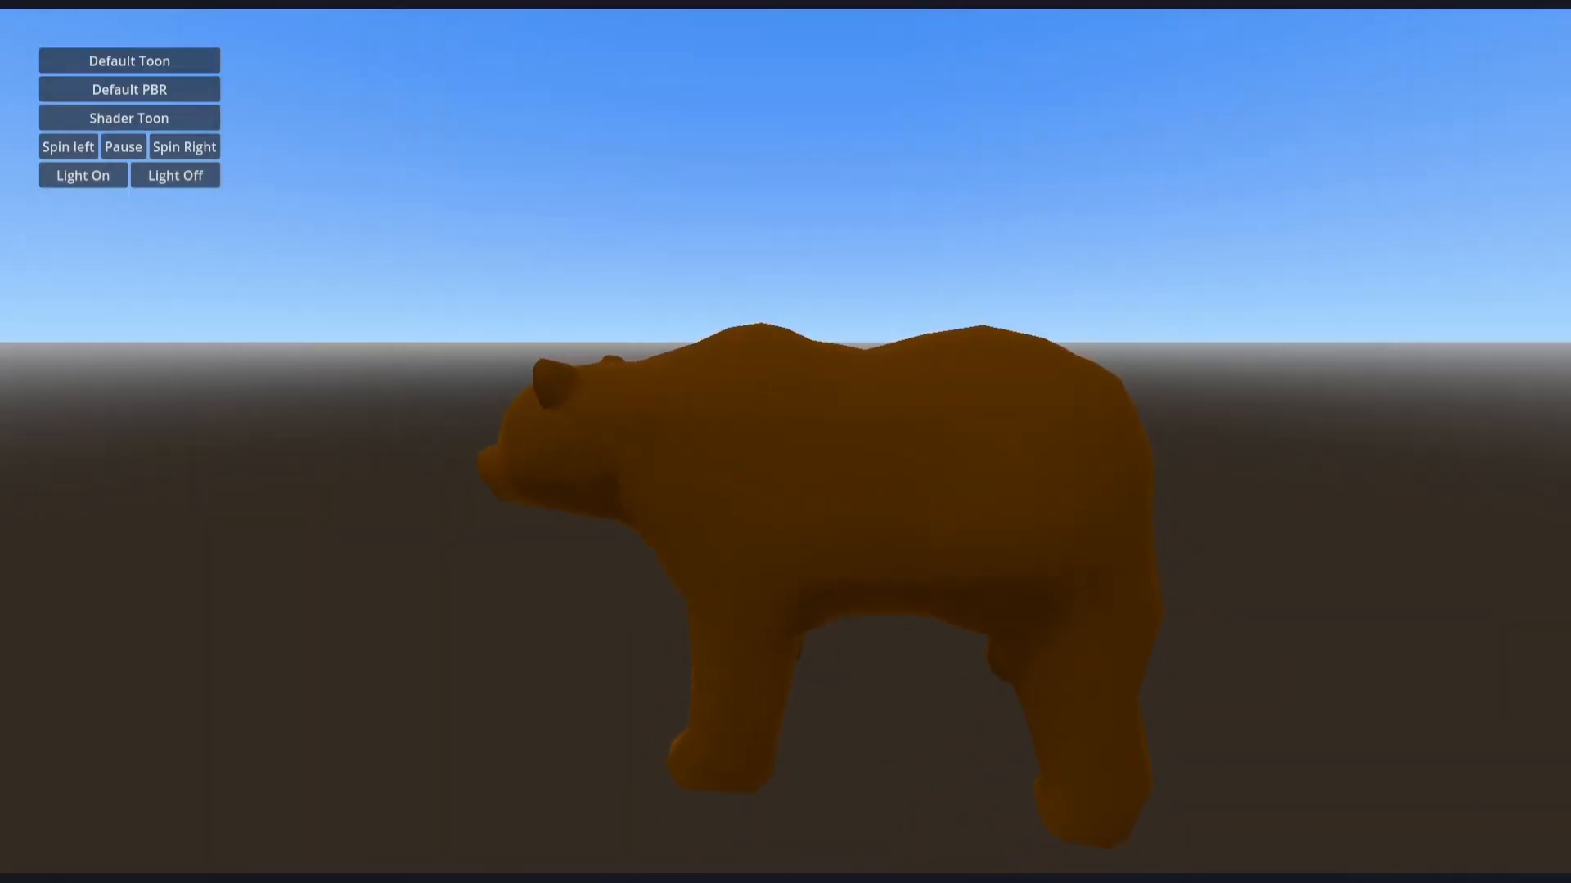
{"action": "left_click", "coordinate": [95, 64]}
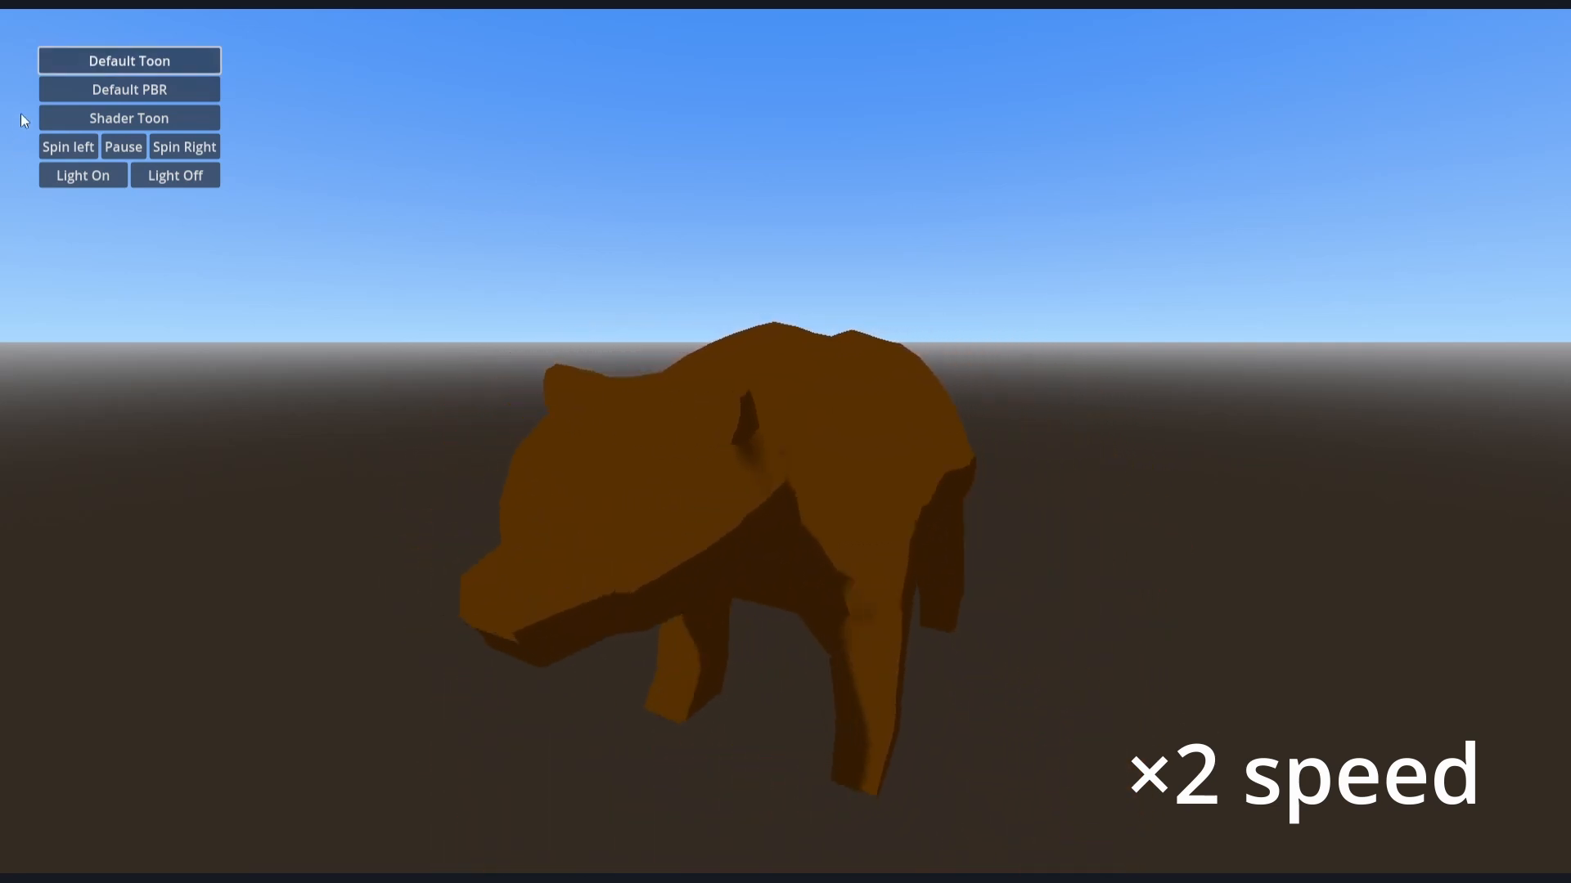
{"action": "left_click", "coordinate": [82, 117]}
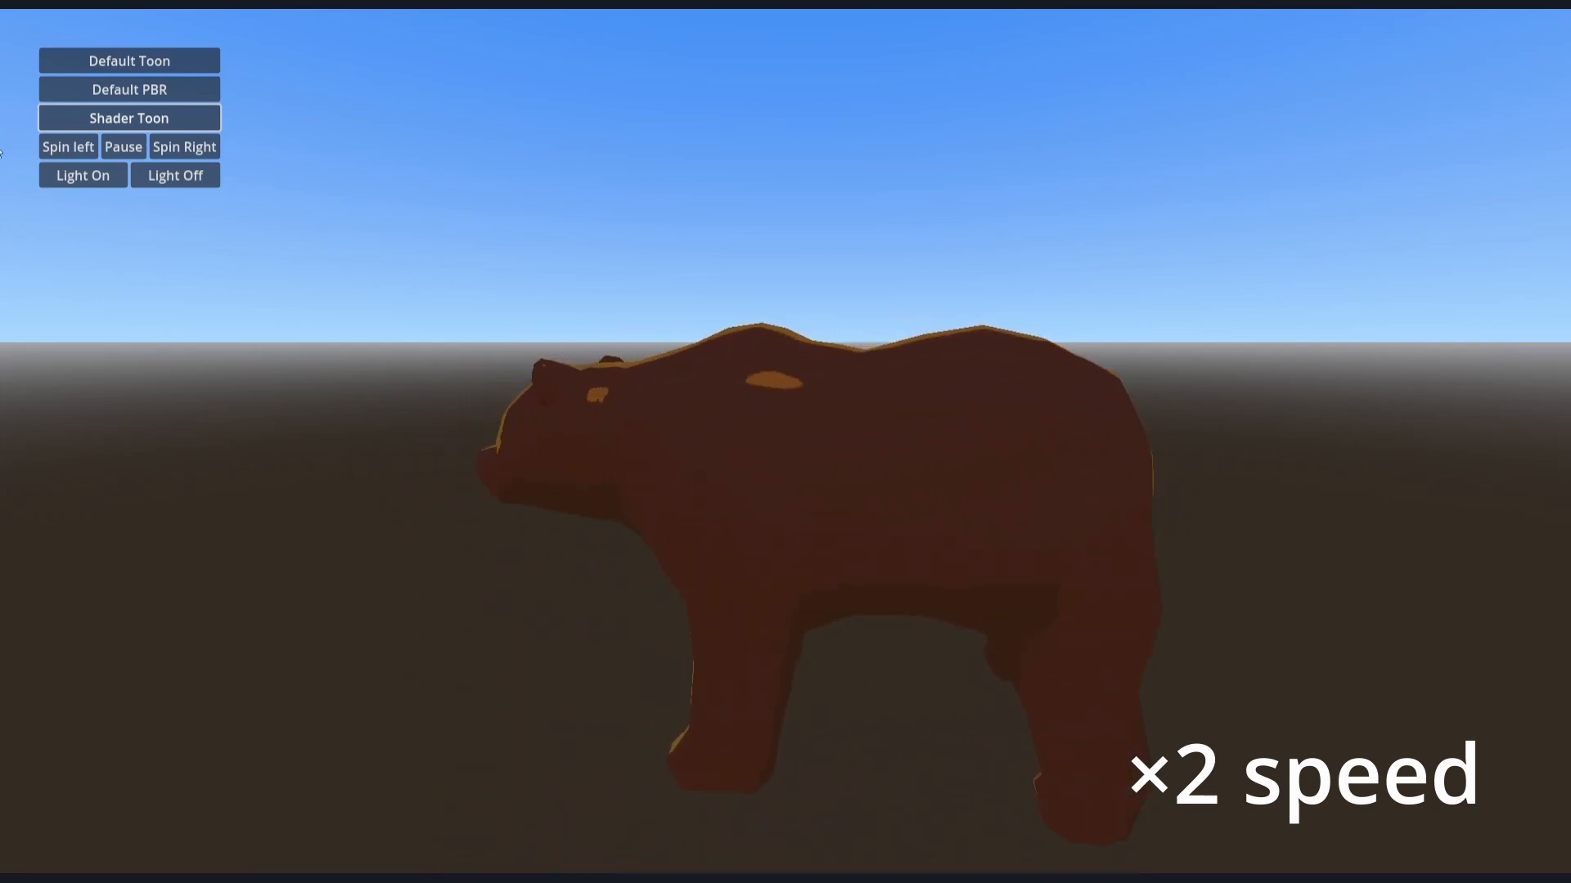
{"action": "left_click", "coordinate": [86, 62]}
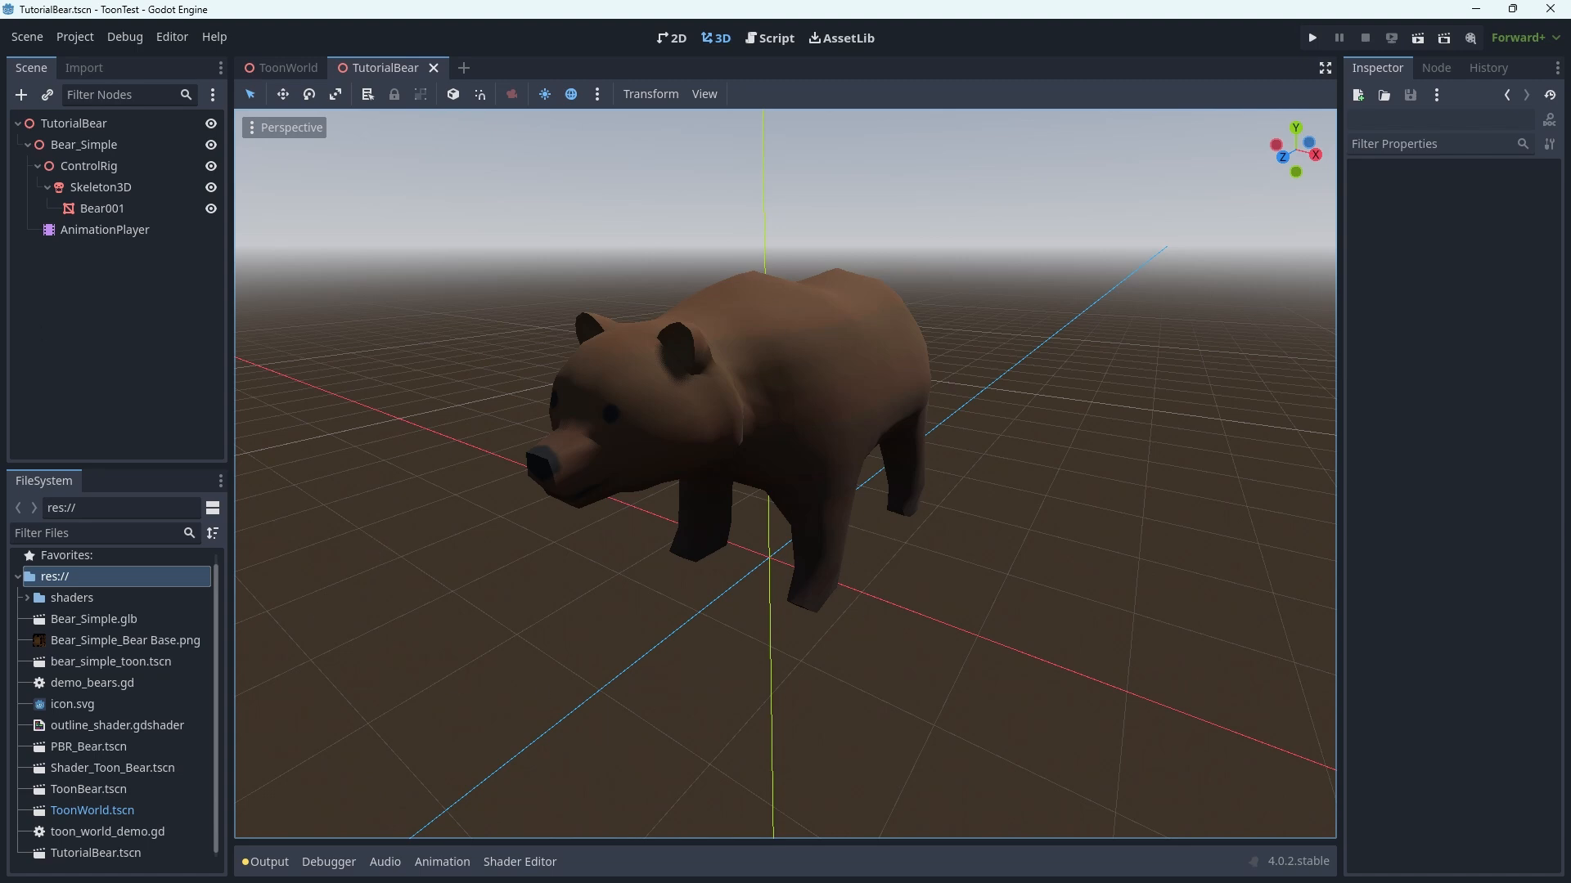
Assign a new standard material to surface material override slot 0 of the Bear001 mesh
{"action": "left_click", "coordinate": [100, 207]}
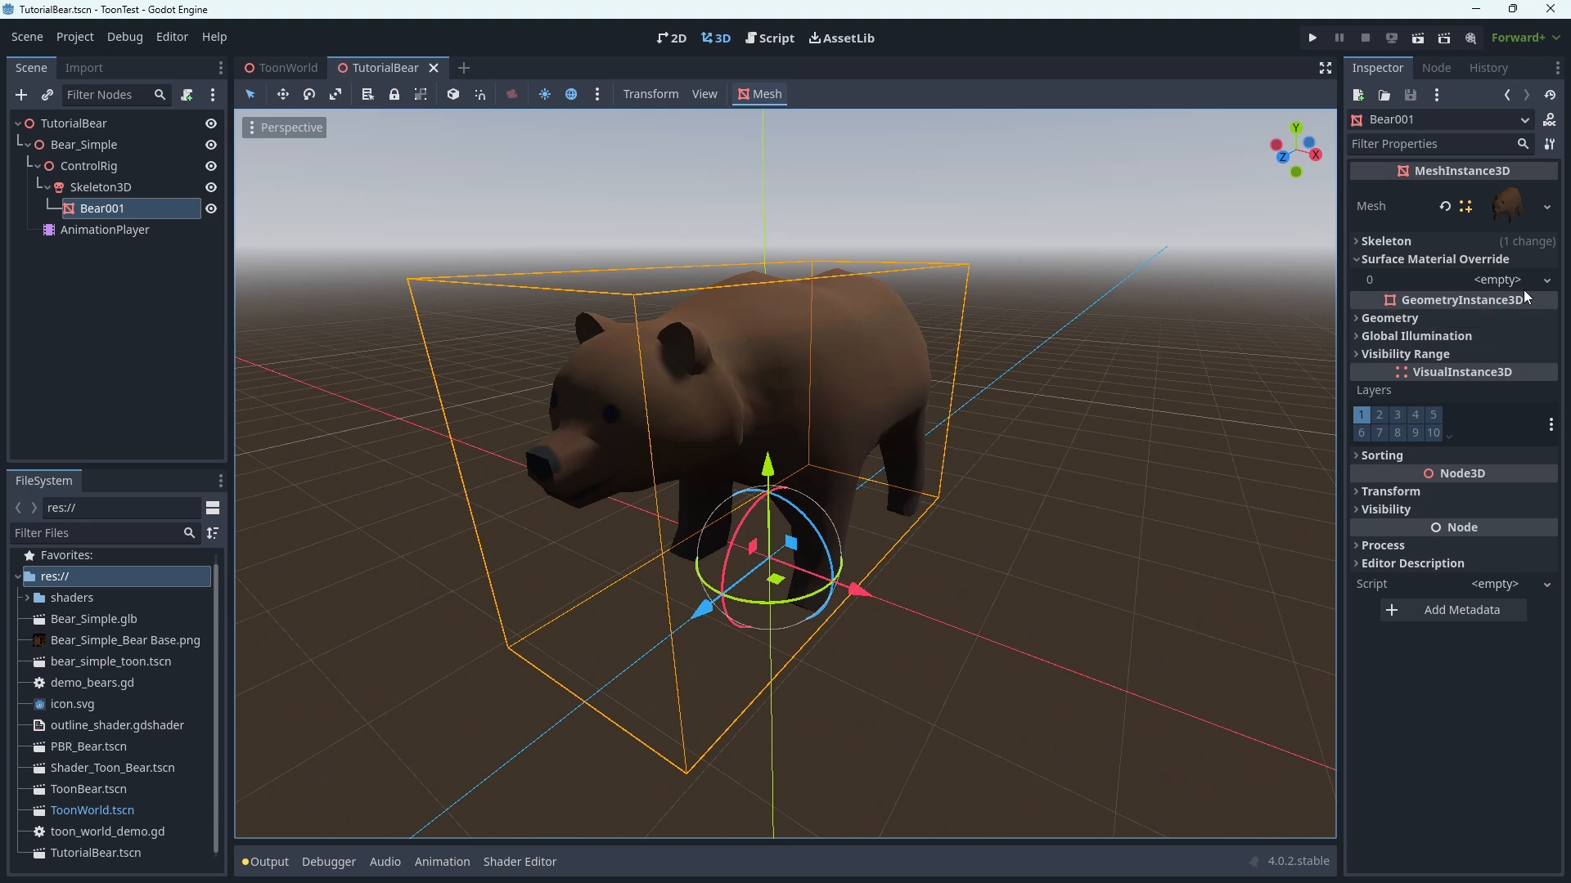
{"action": "left_click", "coordinate": [1505, 280]}
{"action": "left_click", "coordinate": [1484, 309]}
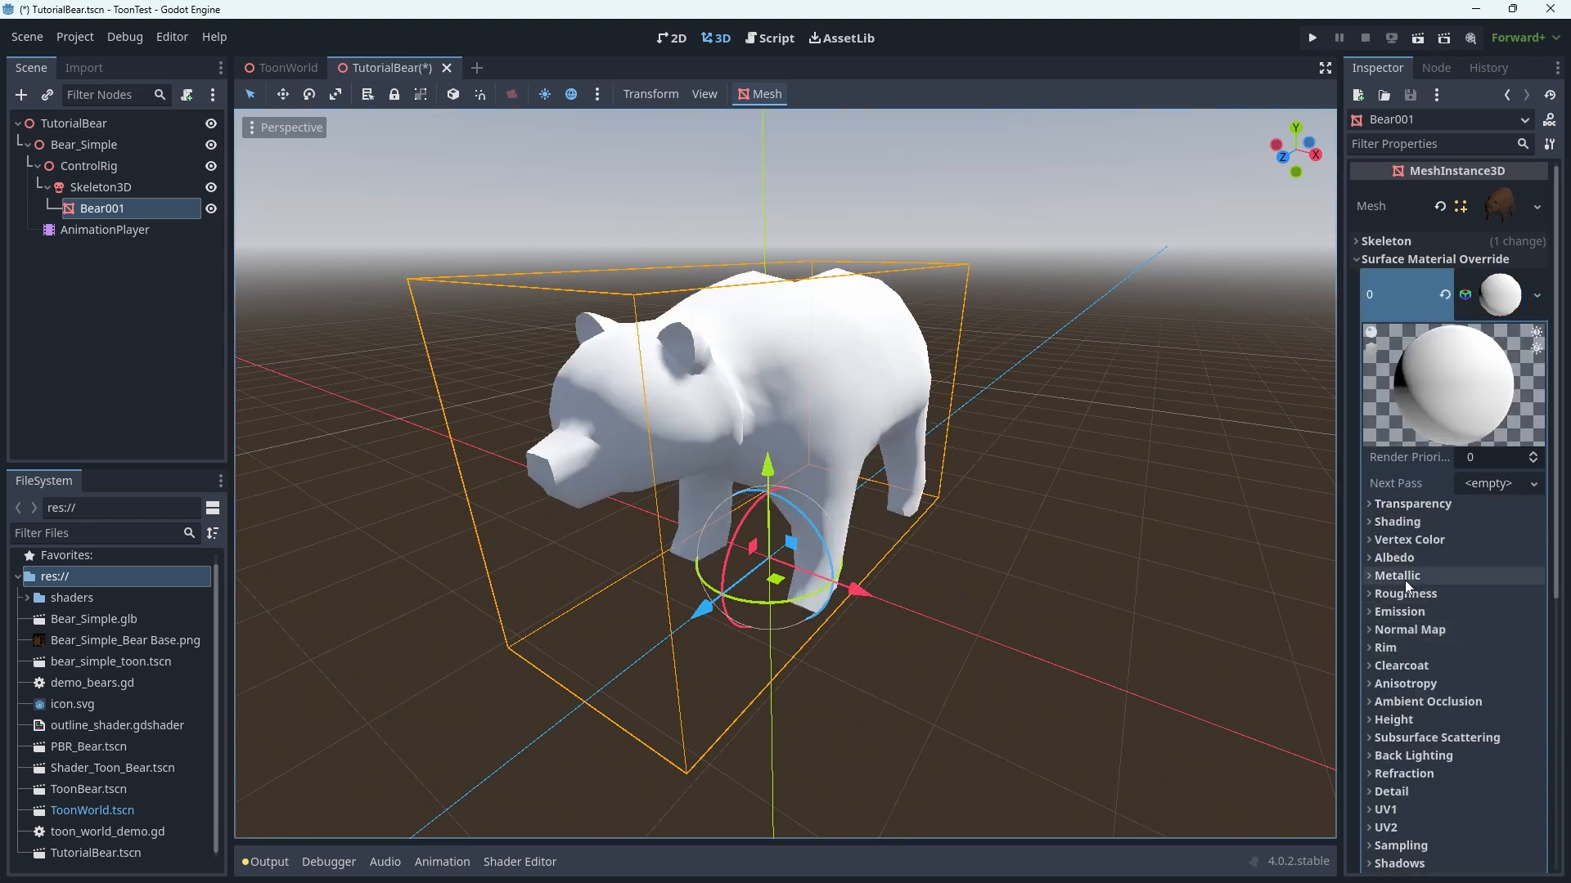
Set the bear material's albedo color to hex 472600
{"action": "left_click", "coordinate": [1424, 542]}
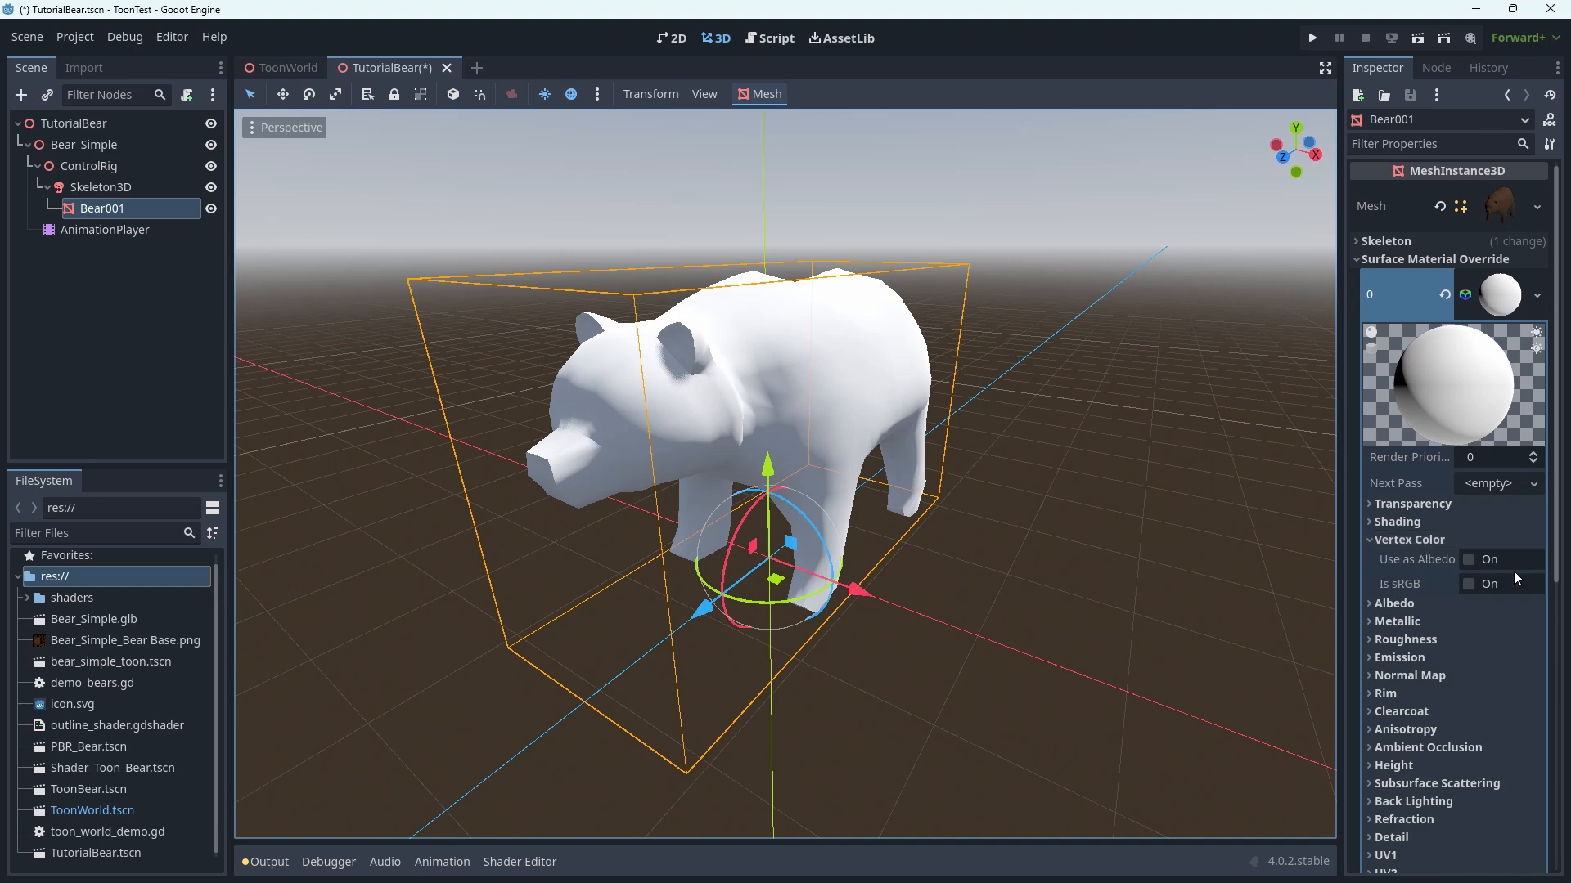
{"action": "left_click", "coordinate": [1500, 579]}
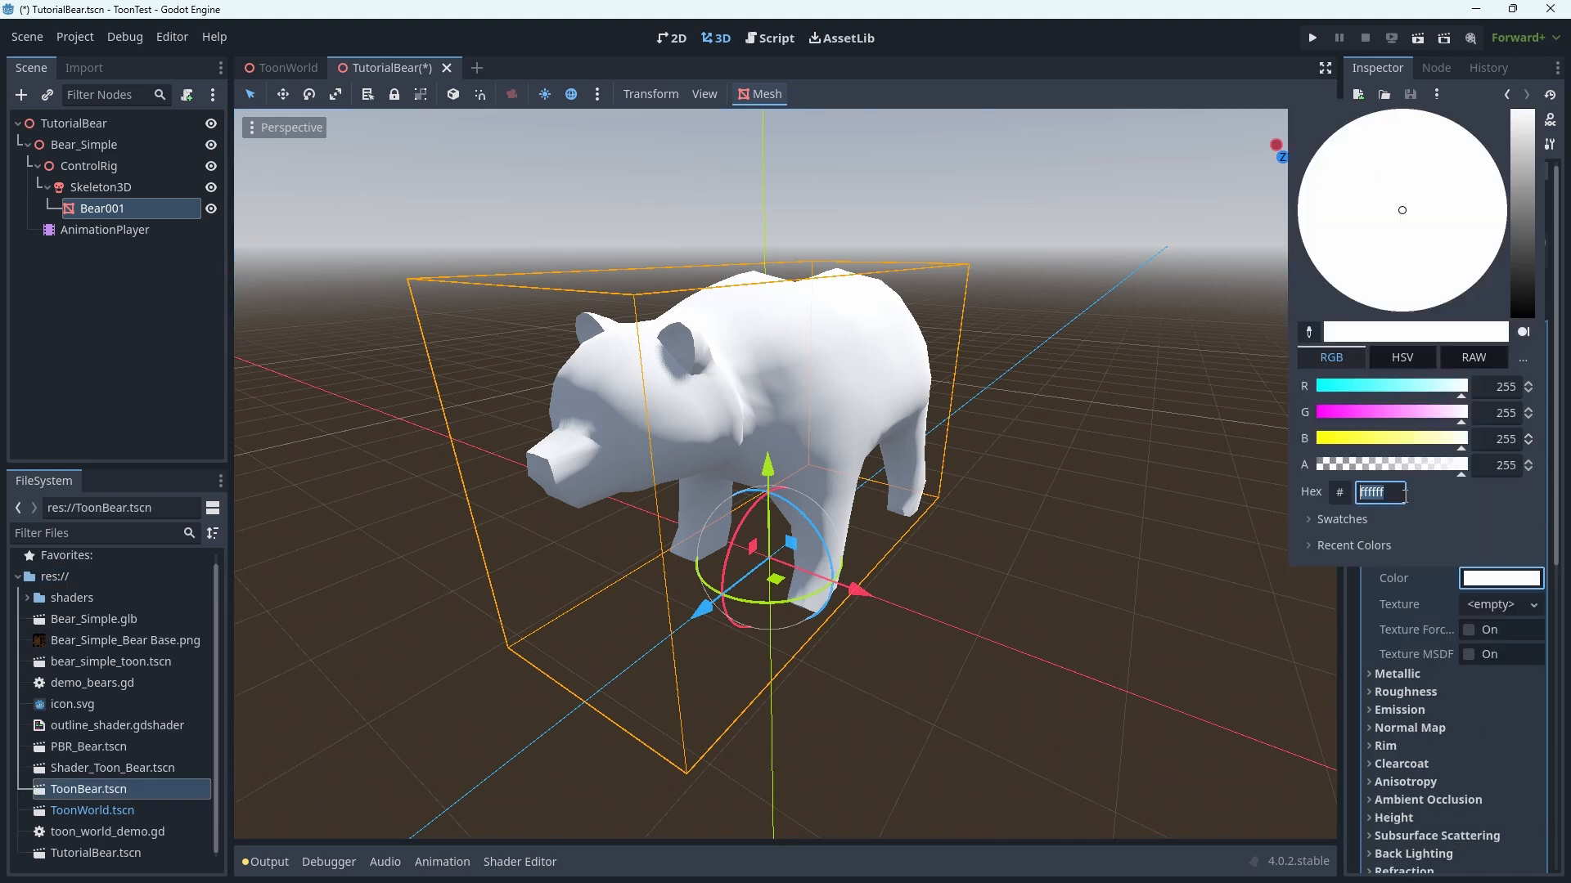
{"action": "double_click", "coordinate": [1404, 494]}
{"action": "type", "text": "472600"}
{"action": "key", "text": "Return"}
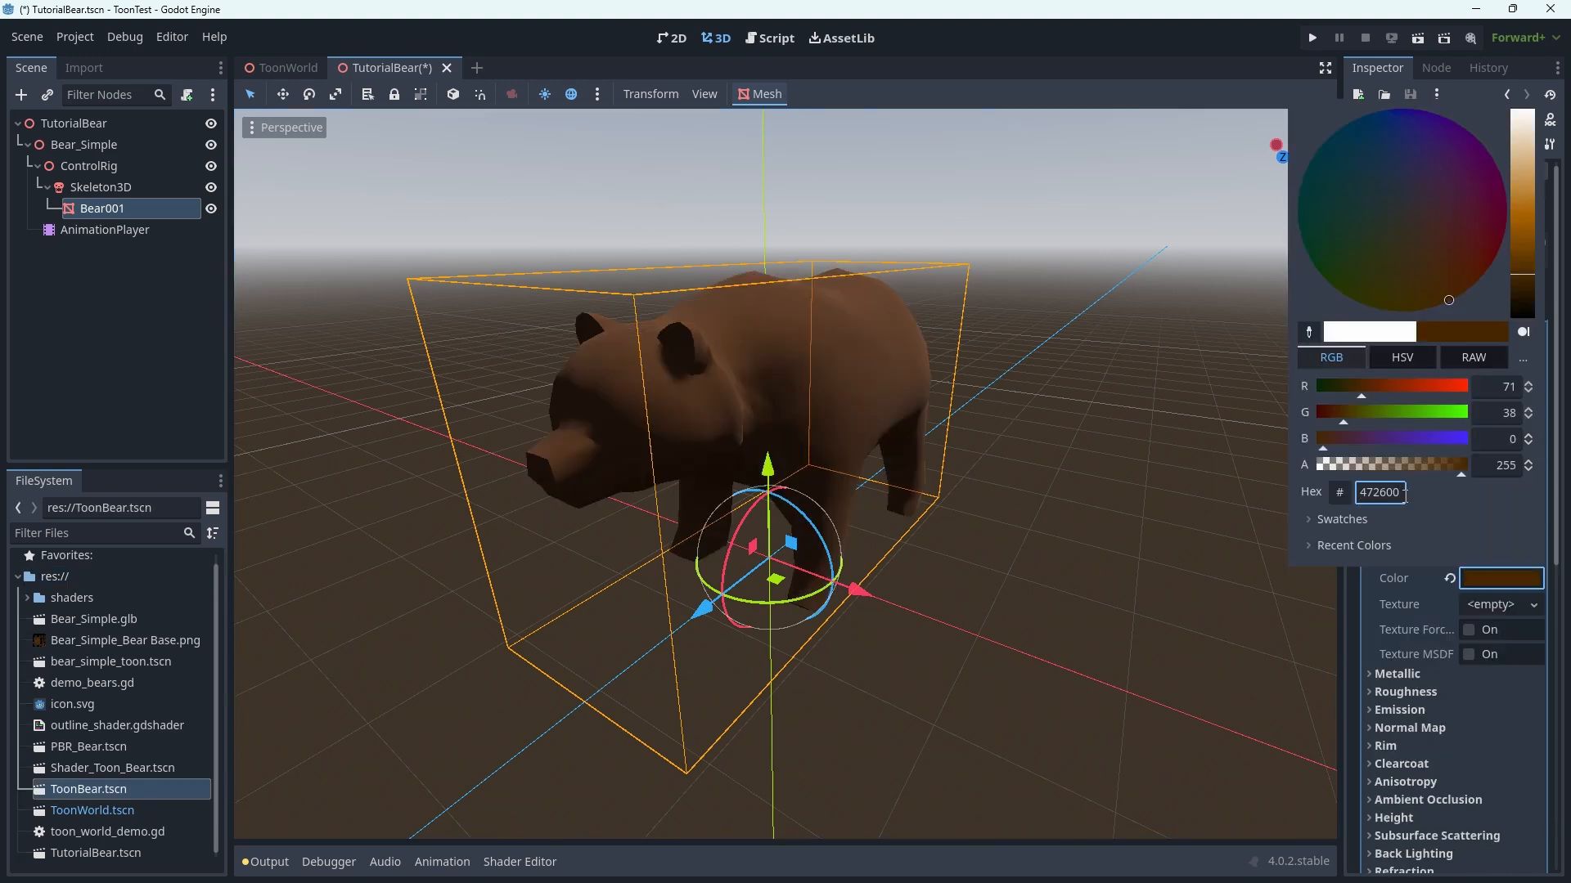
{"action": "left_click", "coordinate": [1121, 612]}
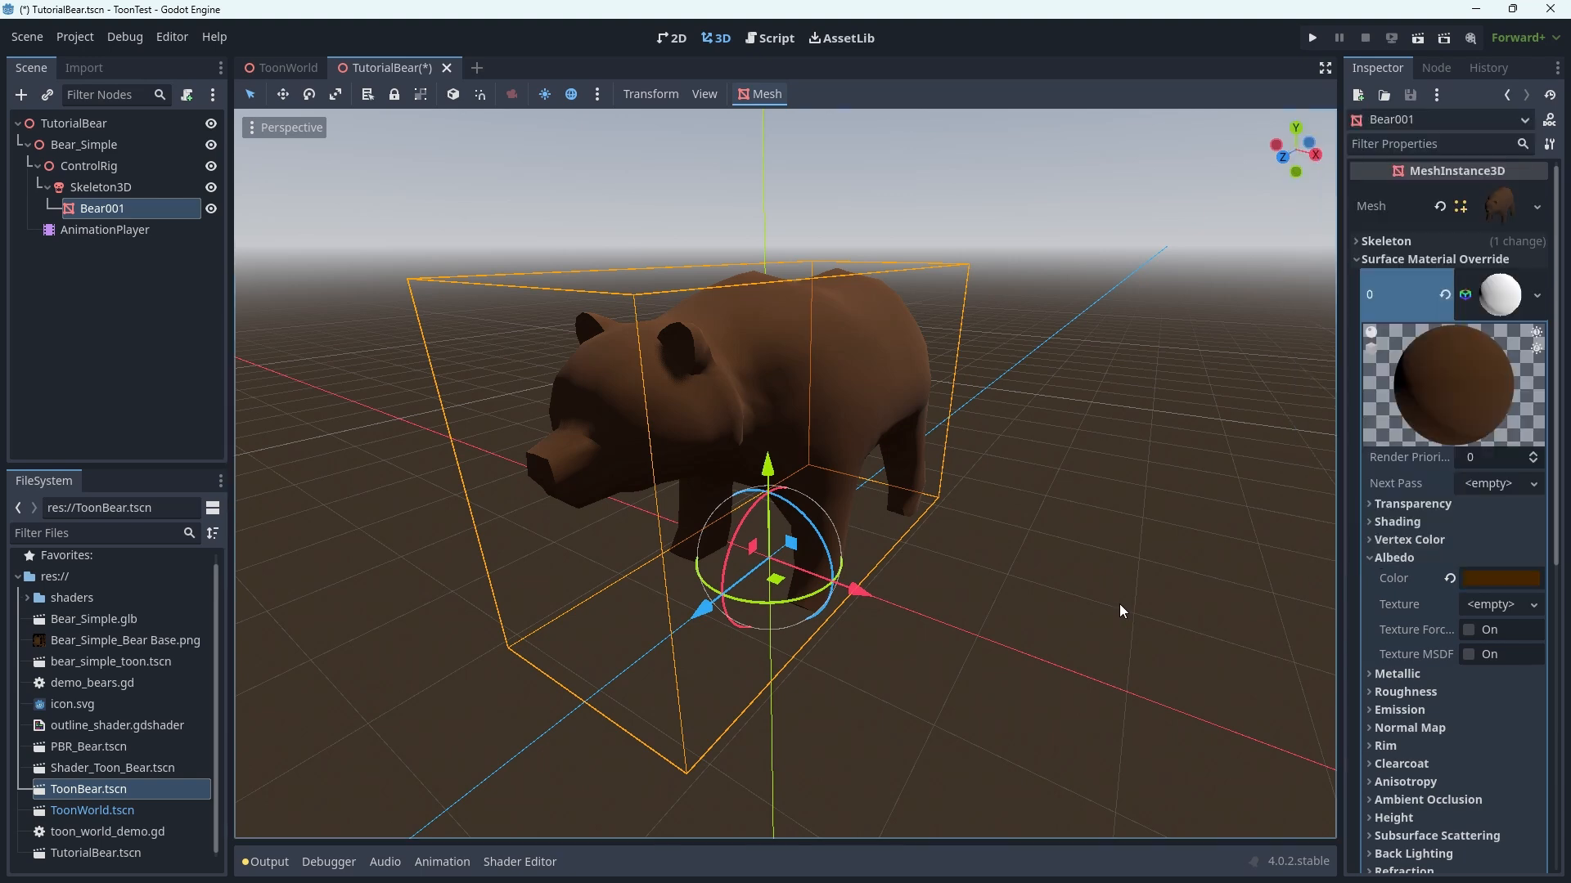
{"action": "left_click", "coordinate": [1372, 558]}
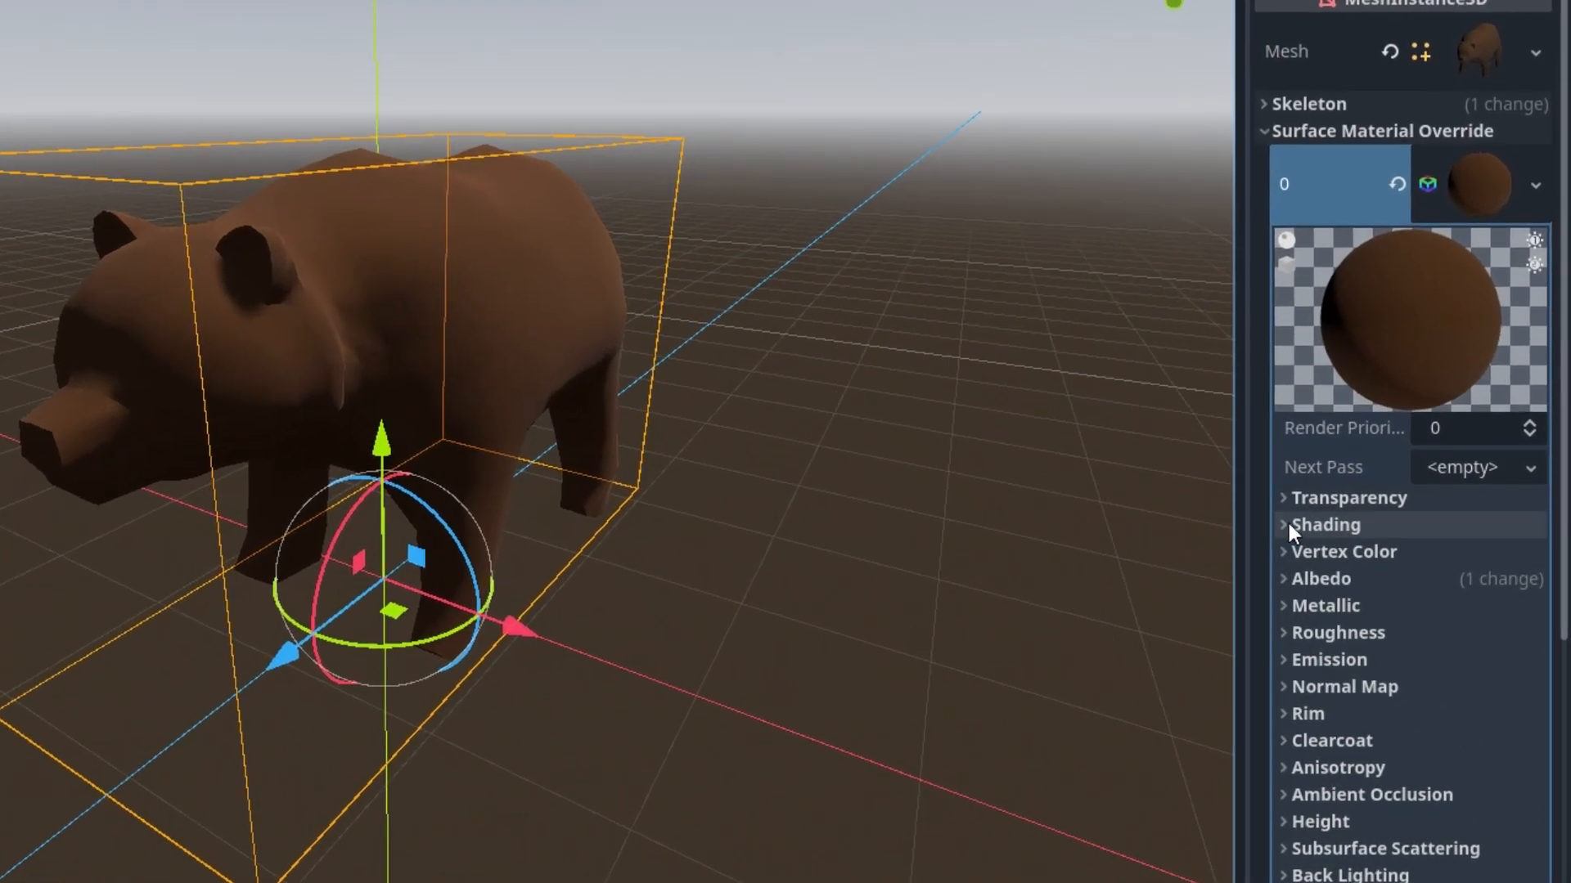
Set the diffuse mode in the bear material's shading settings to Toon
{"action": "left_click", "coordinate": [1288, 525]}
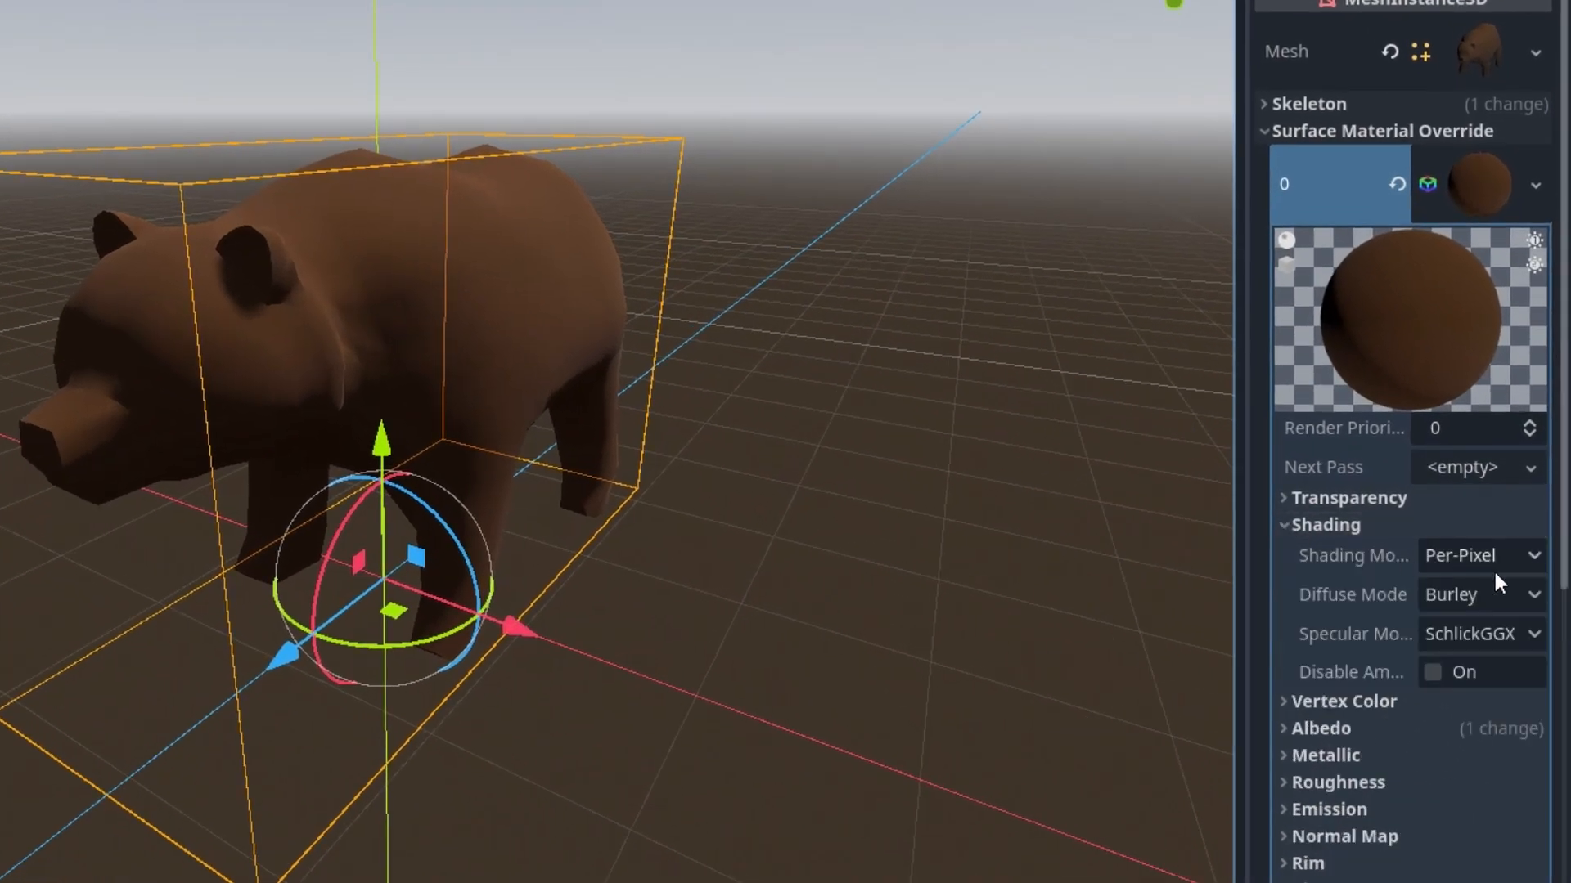
{"action": "left_click", "coordinate": [1469, 602]}
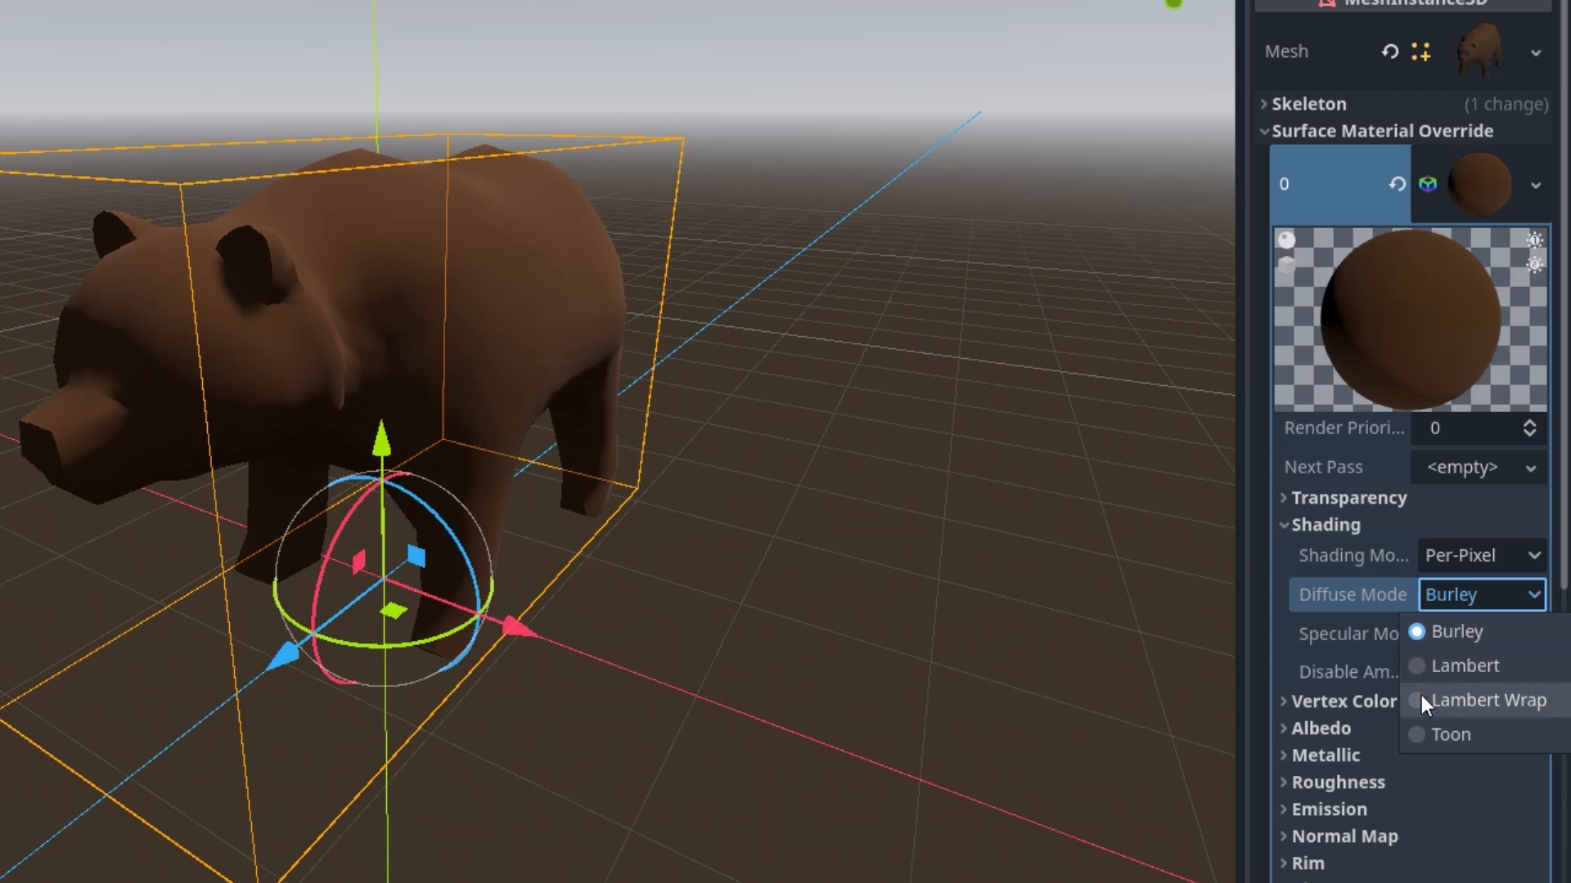
{"action": "left_click", "coordinate": [1421, 734]}
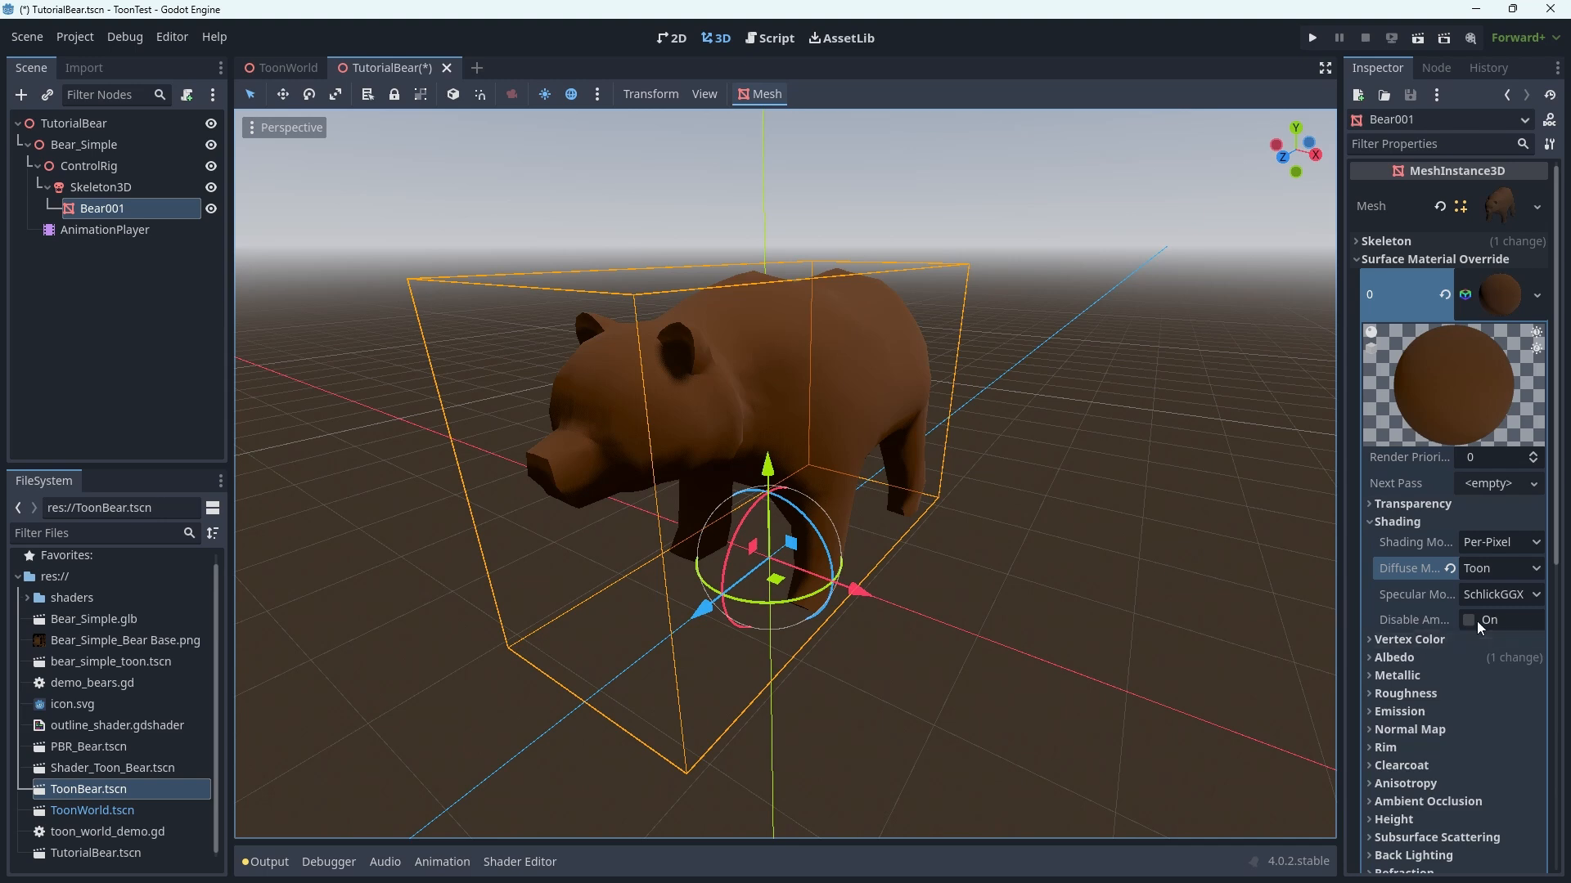
Reduce the bear material's roughness to 0
{"action": "scroll", "coordinate": [1438, 563], "scroll_direction": "down", "scroll_amount": 6}
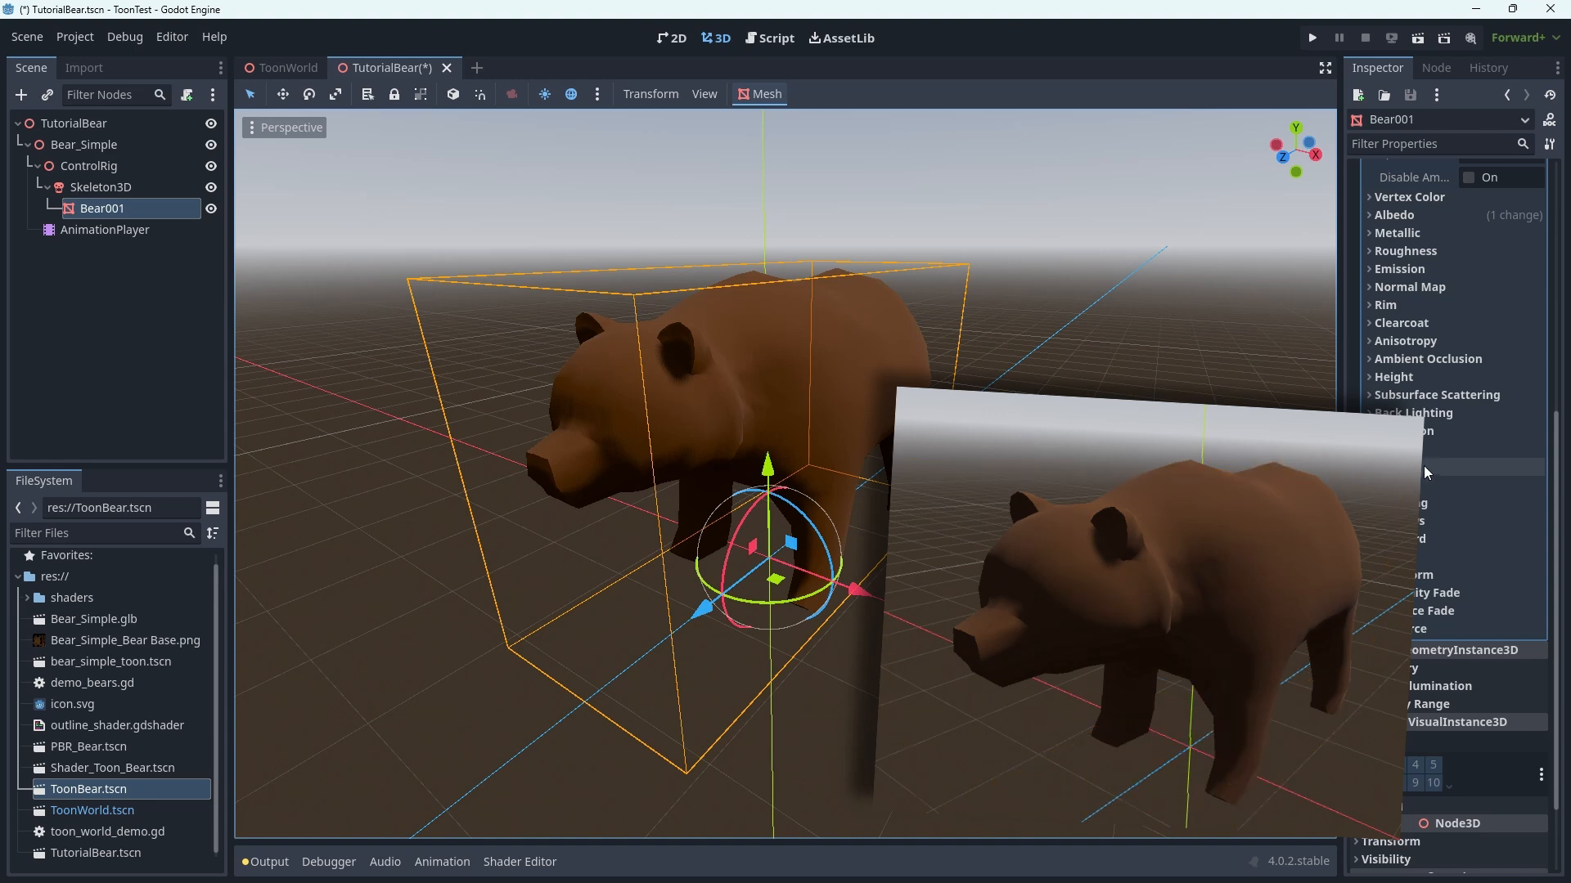
{"action": "left_click", "coordinate": [1438, 254]}
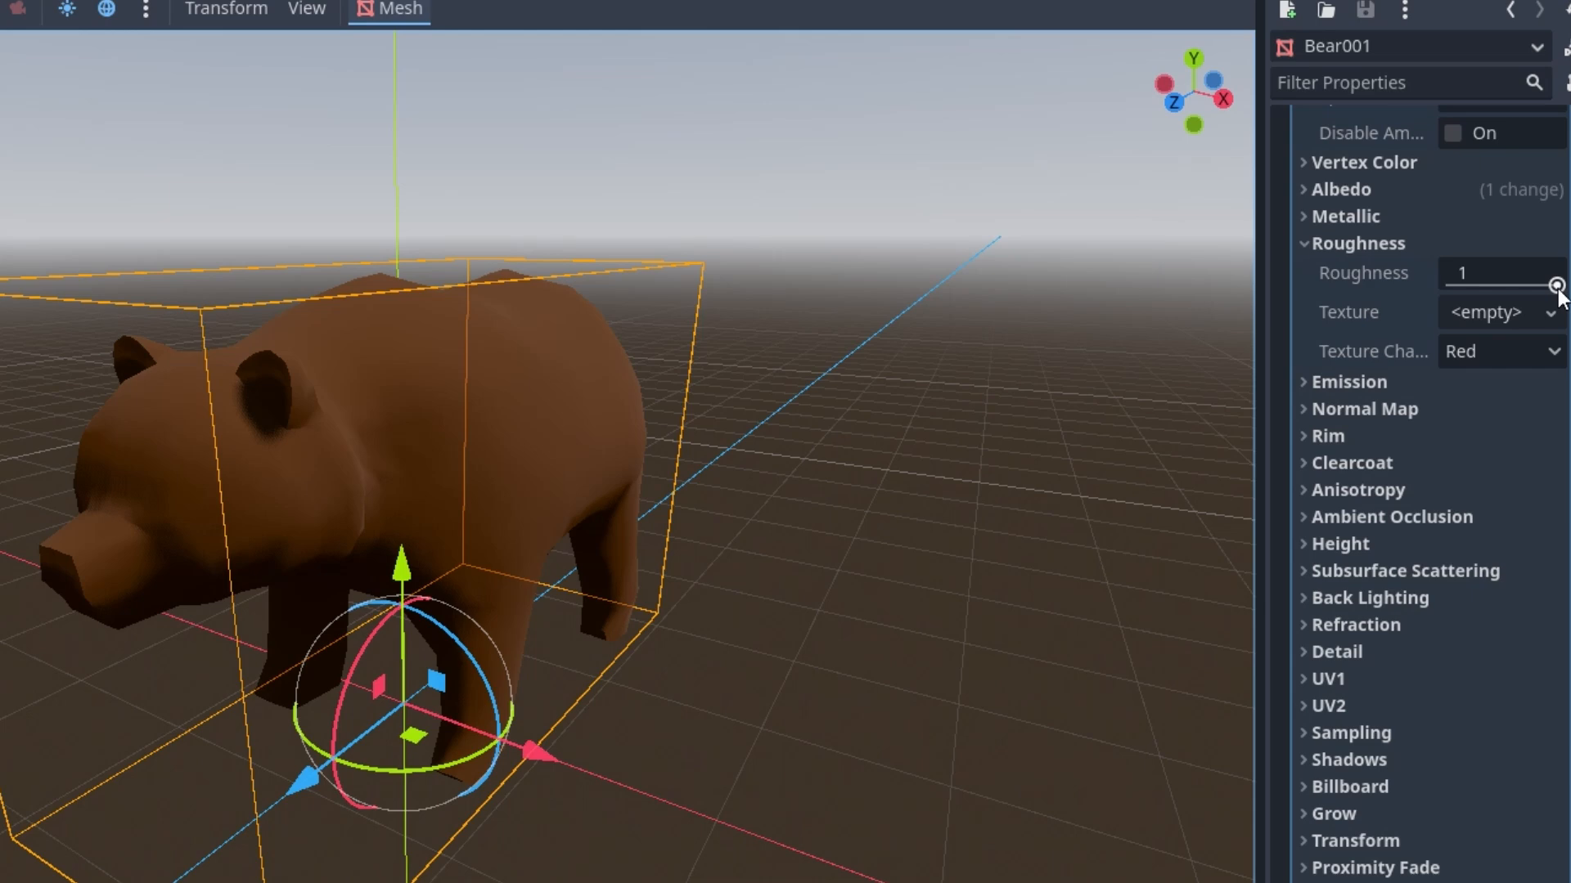
{"action": "left_click_drag", "start_coordinate": [1557, 288], "coordinate": [1417, 301]}
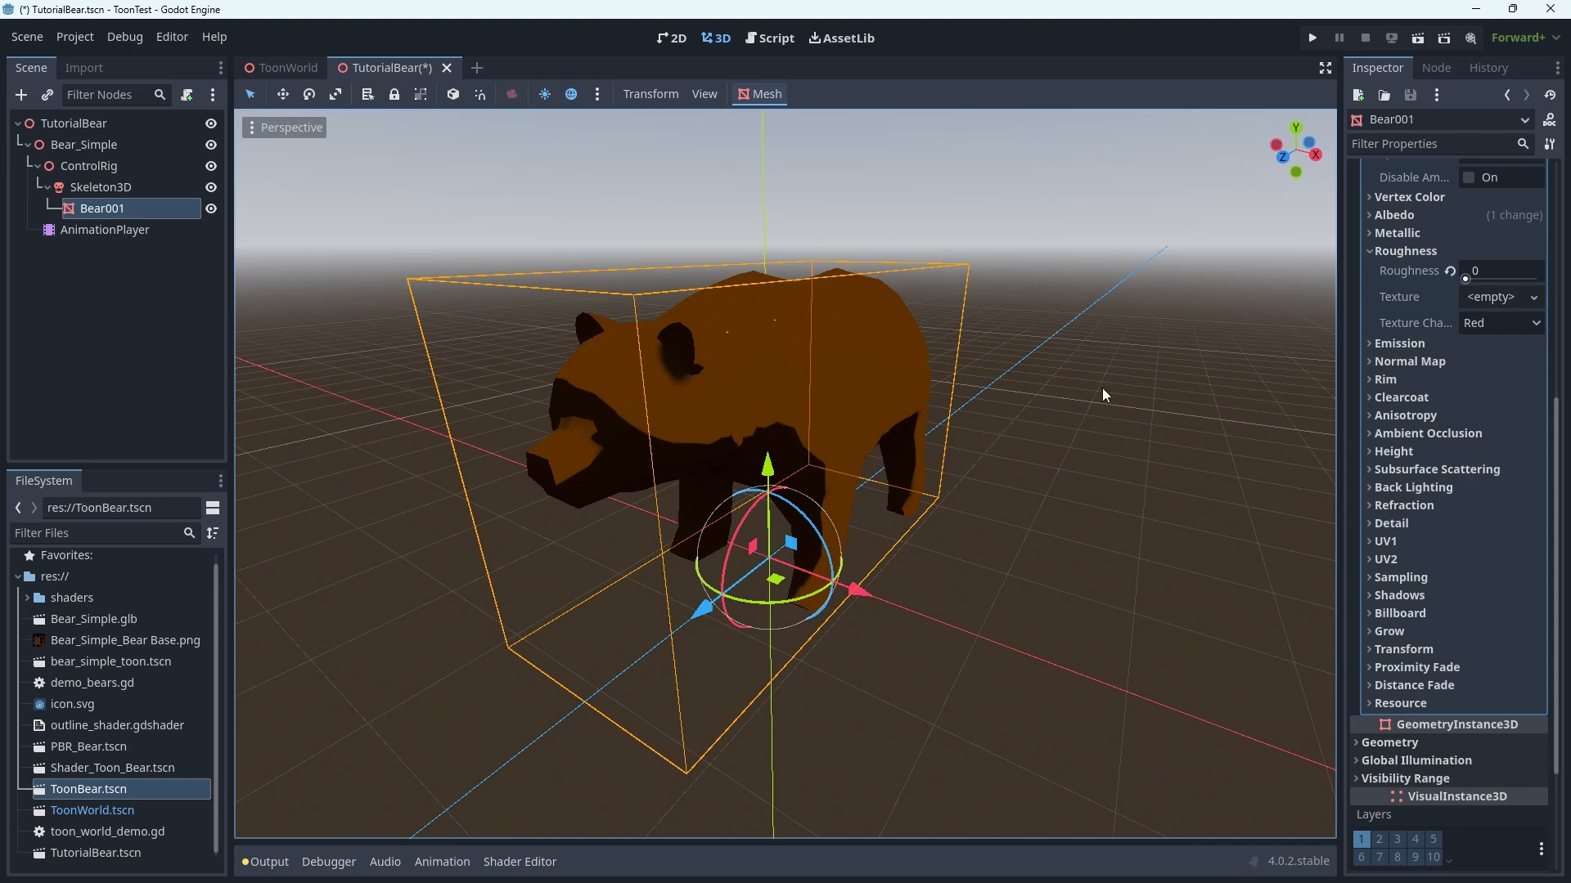
Set the bear material's specular mode to Toon and examine the highlights on the bear
{"action": "scroll", "coordinate": [1440, 303], "scroll_direction": "up", "scroll_amount": 5}
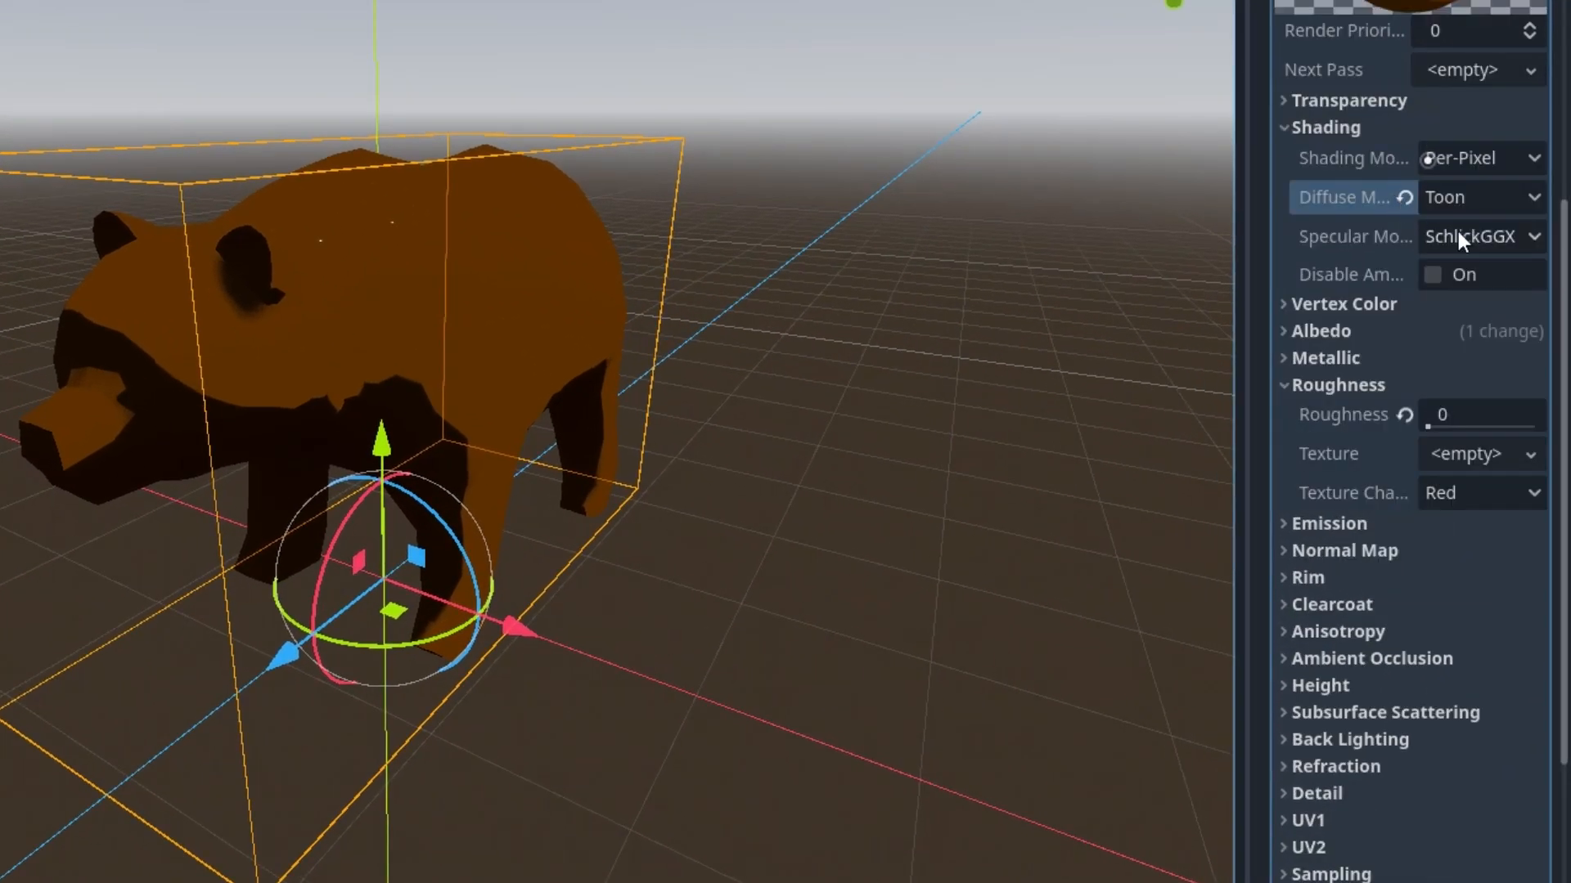
{"action": "left_click", "coordinate": [1458, 237]}
{"action": "left_click", "coordinate": [1437, 316]}
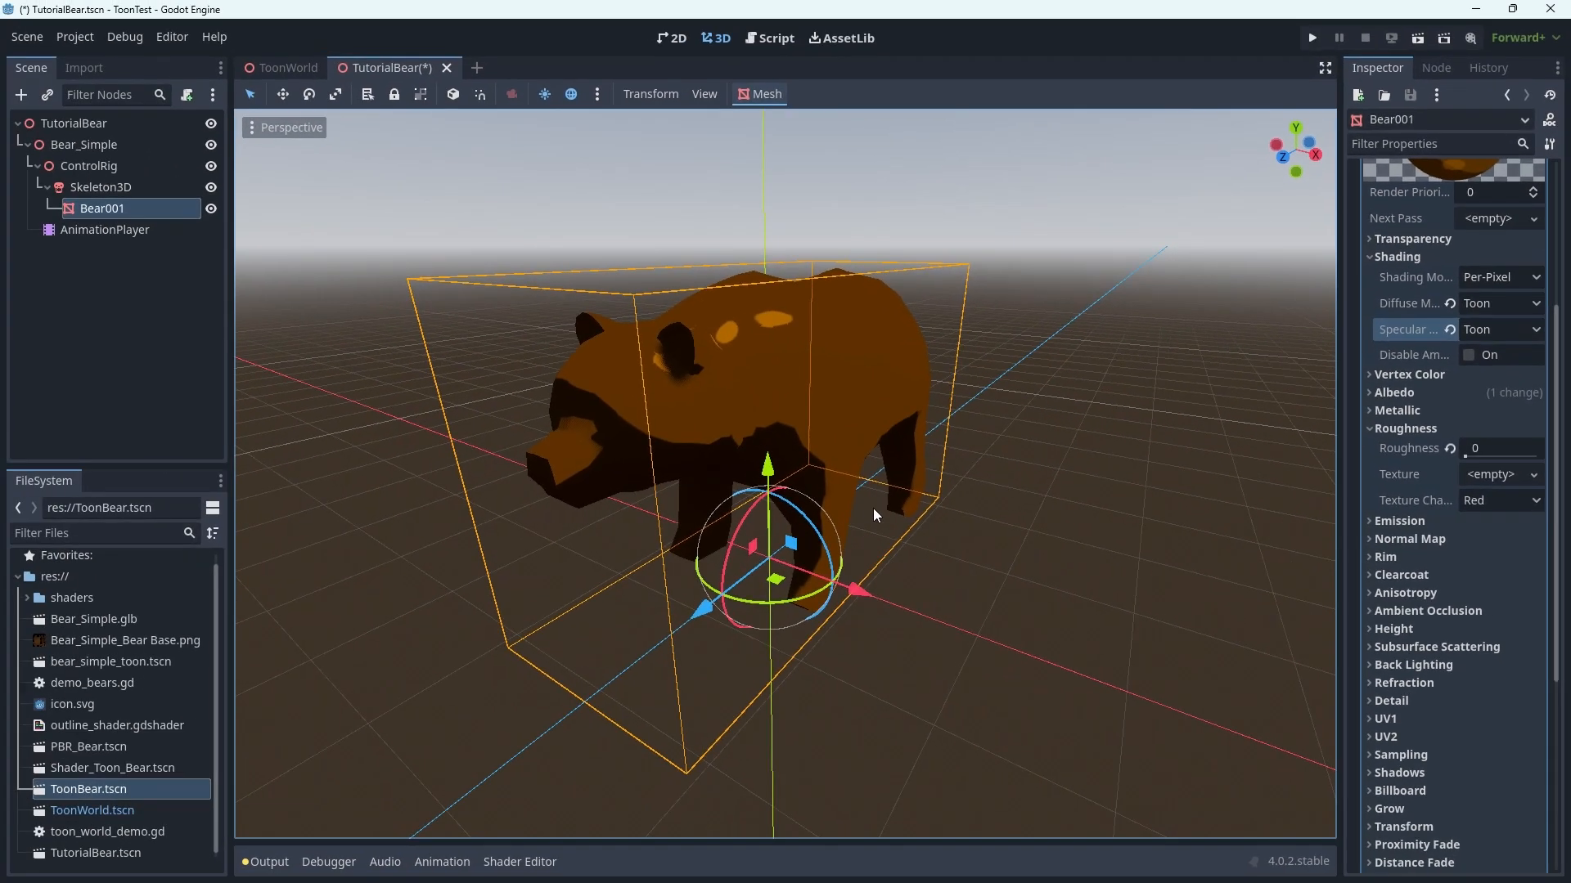
{"action": "middle_click_drag", "start_coordinate": [872, 508], "coordinate": [851, 538]}
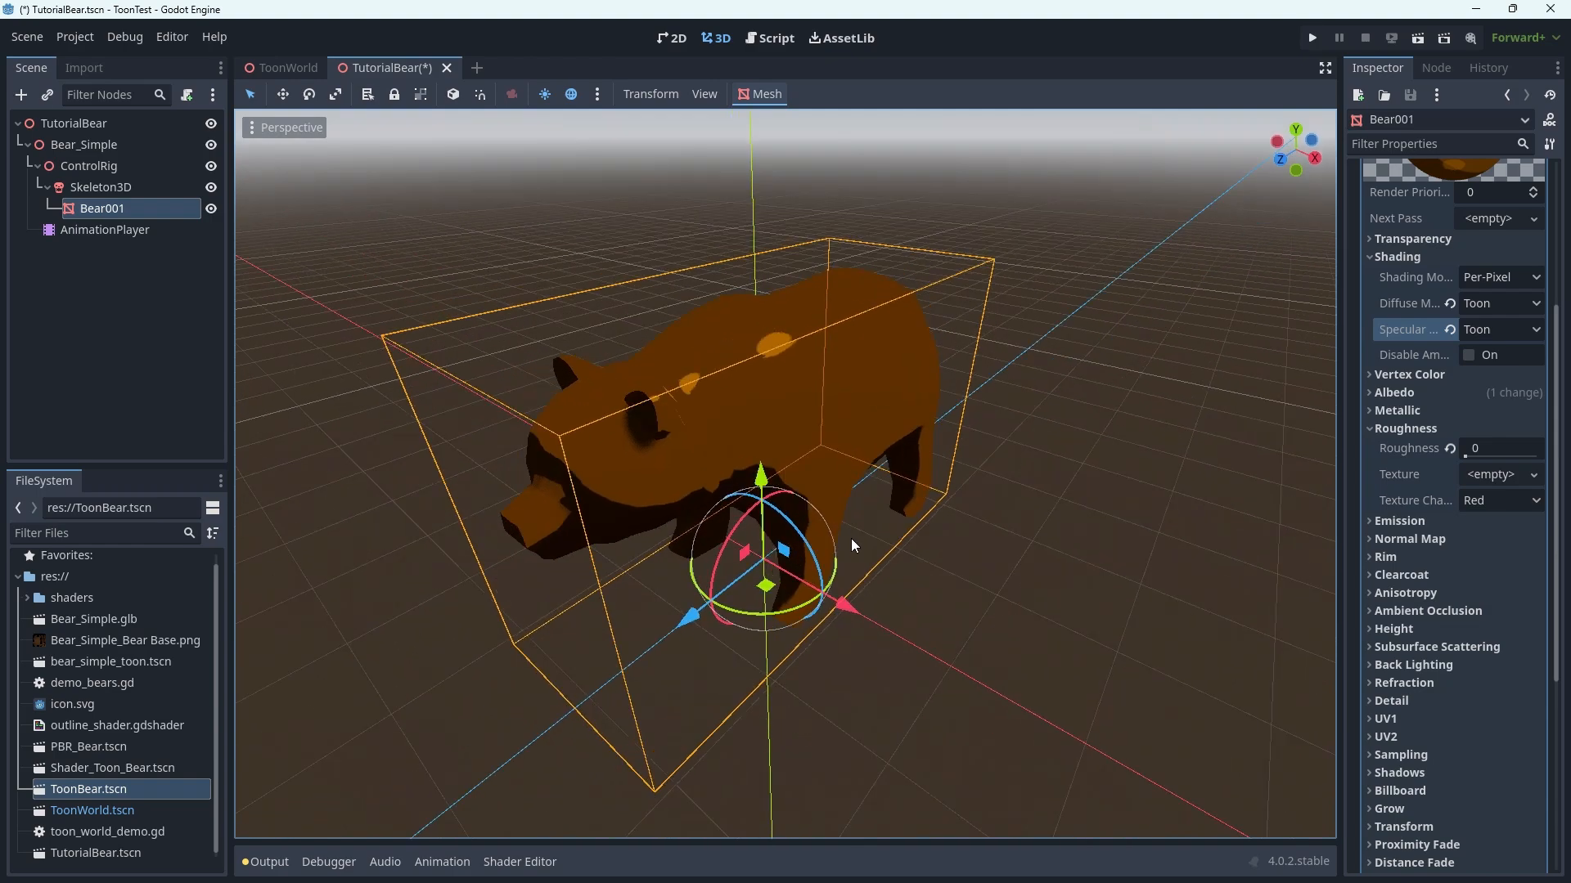
Set the bear material's specular mode to Disabled and check the bear's shading from another angle
{"action": "left_click", "coordinate": [1468, 336]}
{"action": "left_click", "coordinate": [1470, 404]}
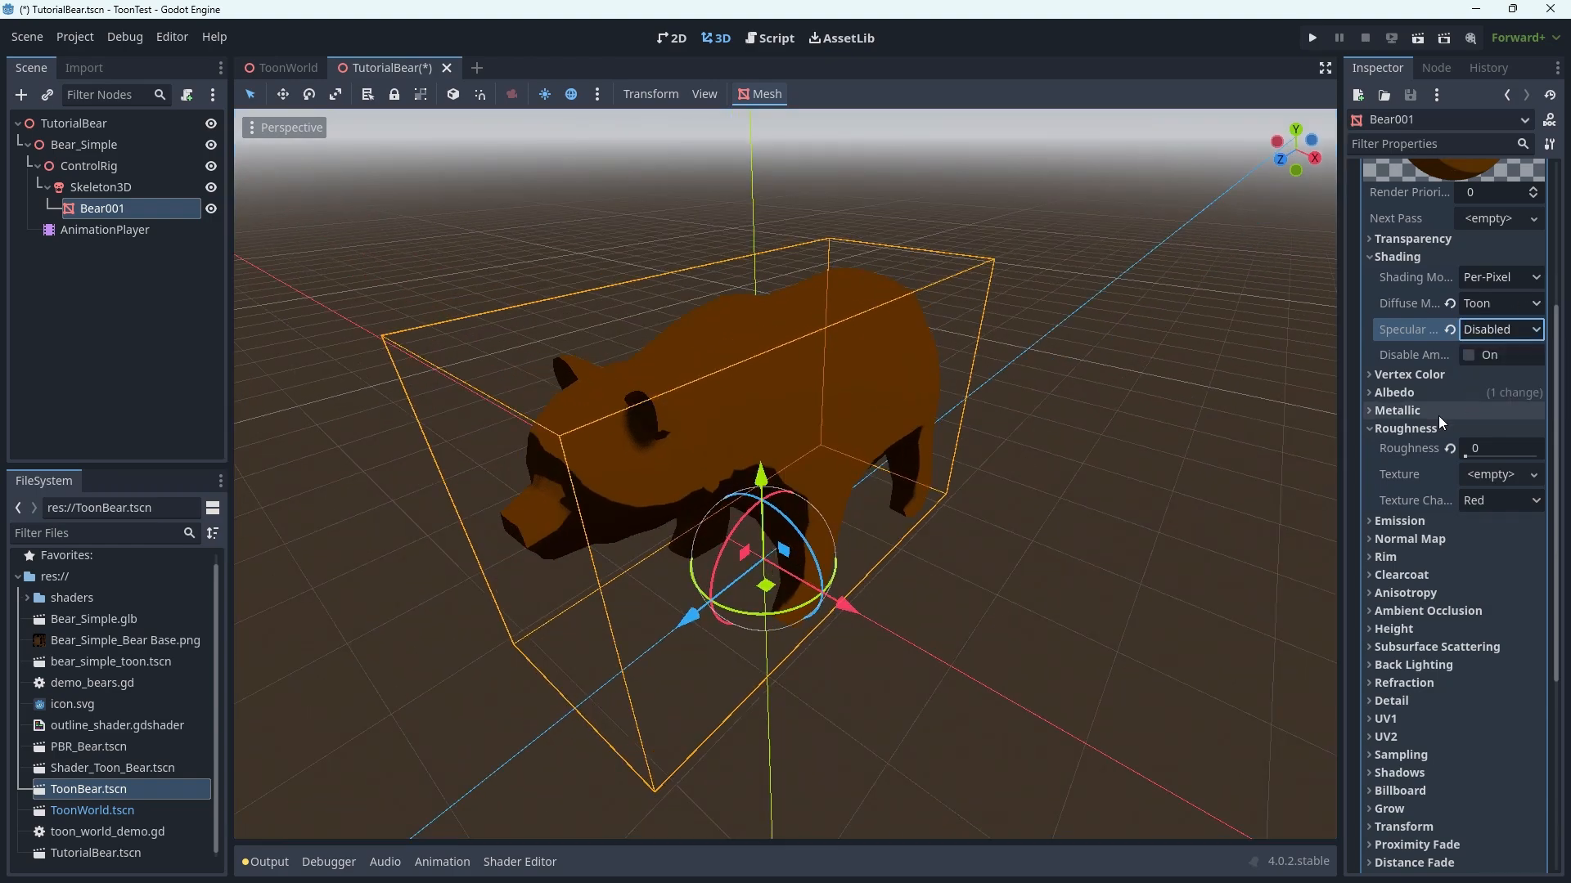
{"action": "mouse_move", "coordinate": [769, 478]}
{"action": "middle_mouse_down"}
{"action": "mouse_move", "coordinate": [1091, 420]}
{"action": "mouse_move", "coordinate": [777, 430]}
{"action": "mouse_move", "coordinate": [806, 484]}
{"action": "mouse_move", "coordinate": [787, 438]}
{"action": "mouse_move", "coordinate": [769, 450]}
{"action": "middle_mouse_up"}
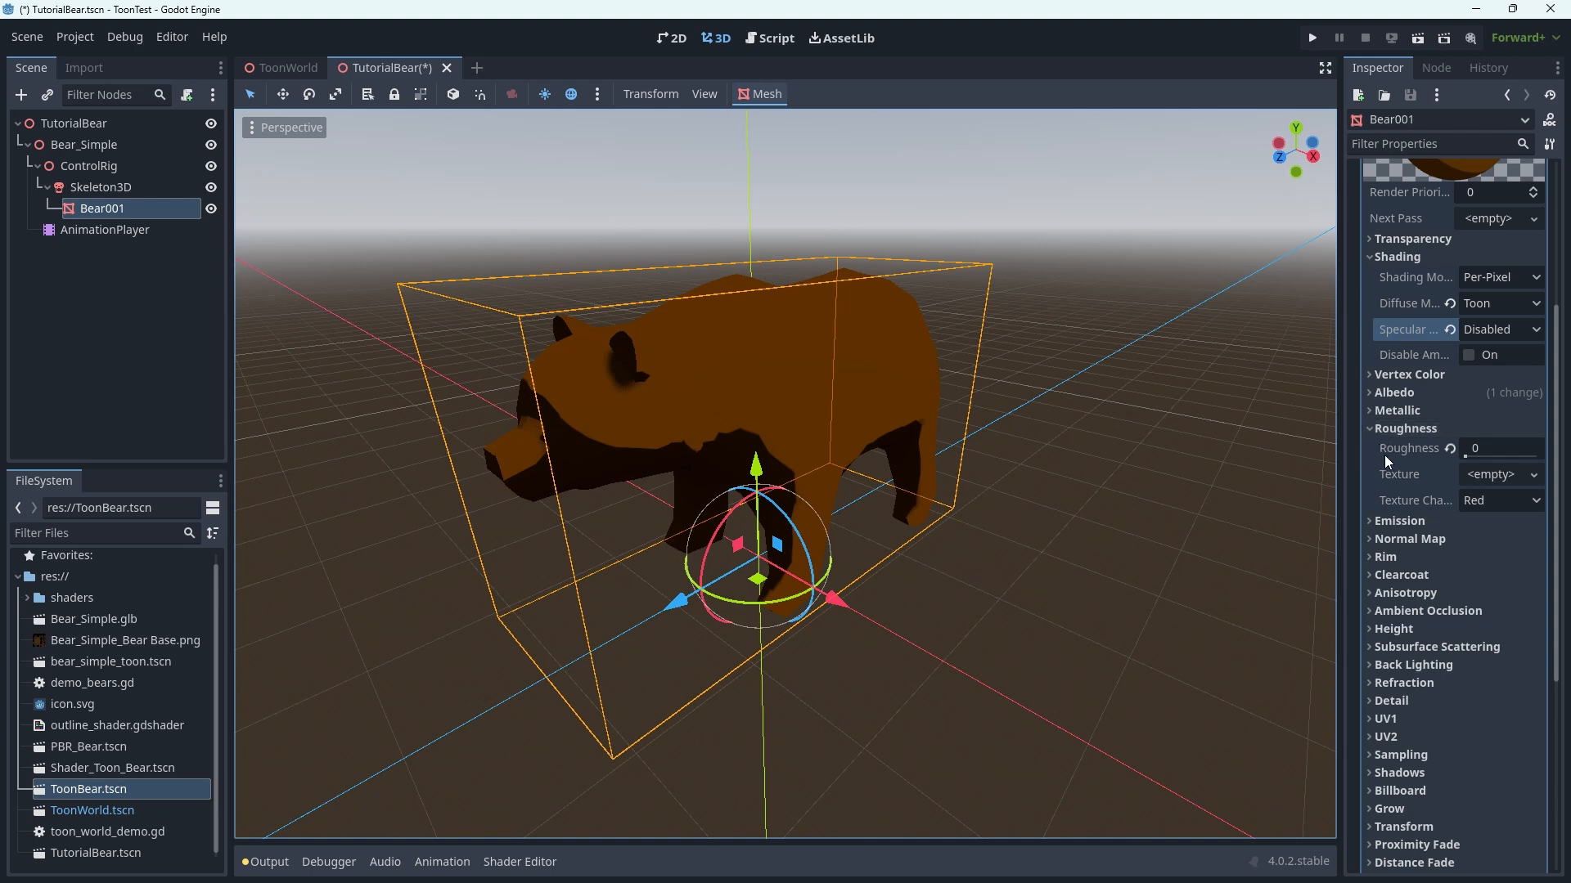
{"action": "mouse_move", "coordinate": [1384, 455]}
{"action": "left_click", "coordinate": [1368, 431]}
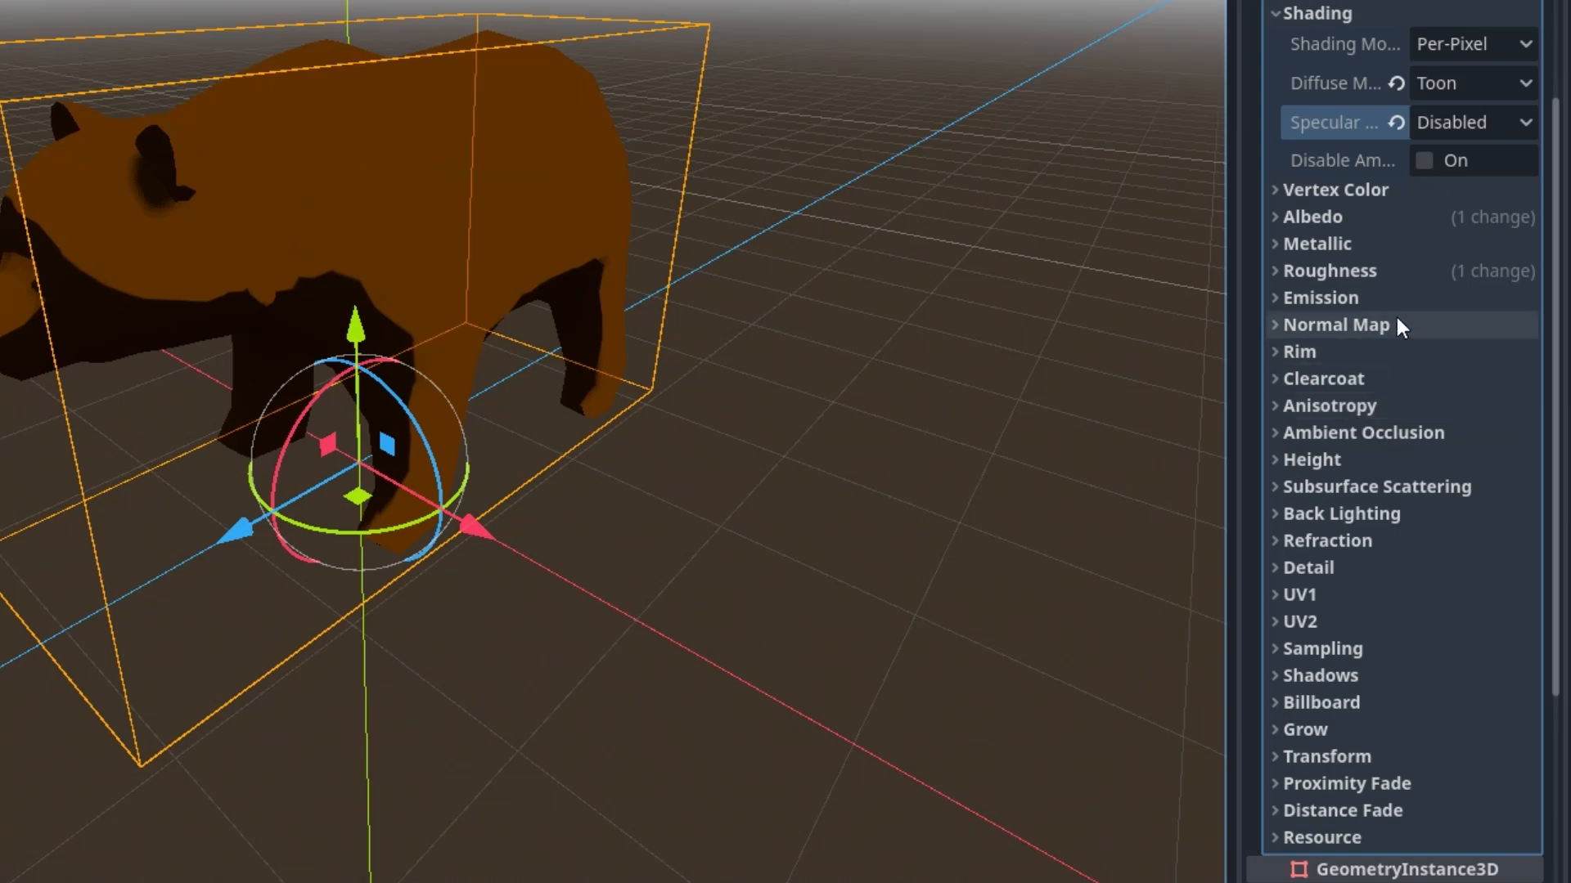
Enable the rim effect on the bear material and examine the bear's edges
{"action": "left_click", "coordinate": [1302, 395]}
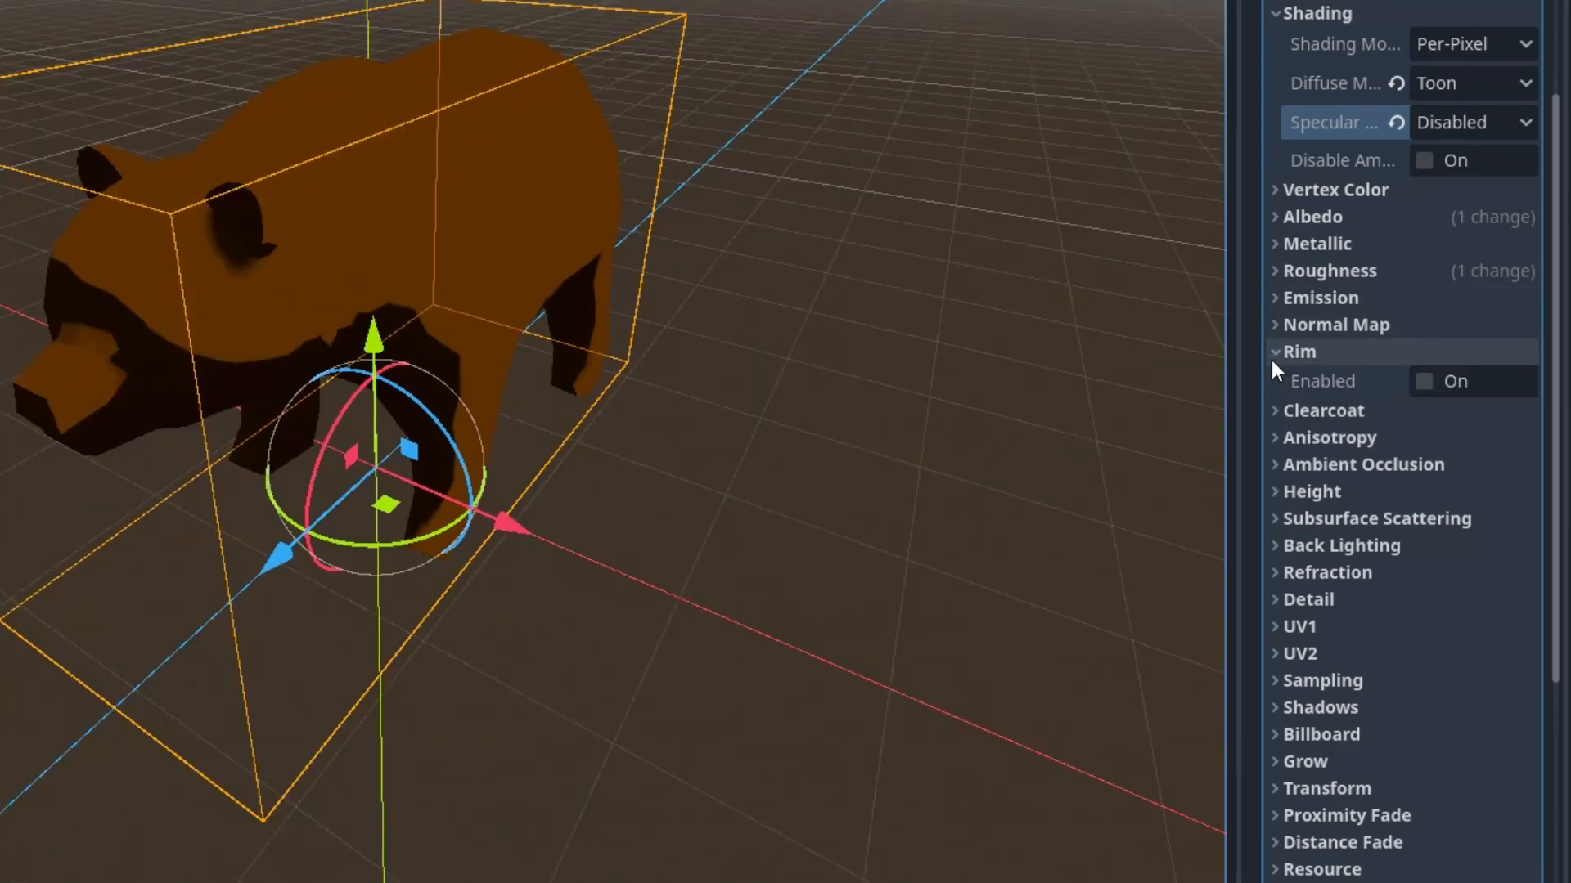
{"action": "left_click", "coordinate": [1433, 389]}
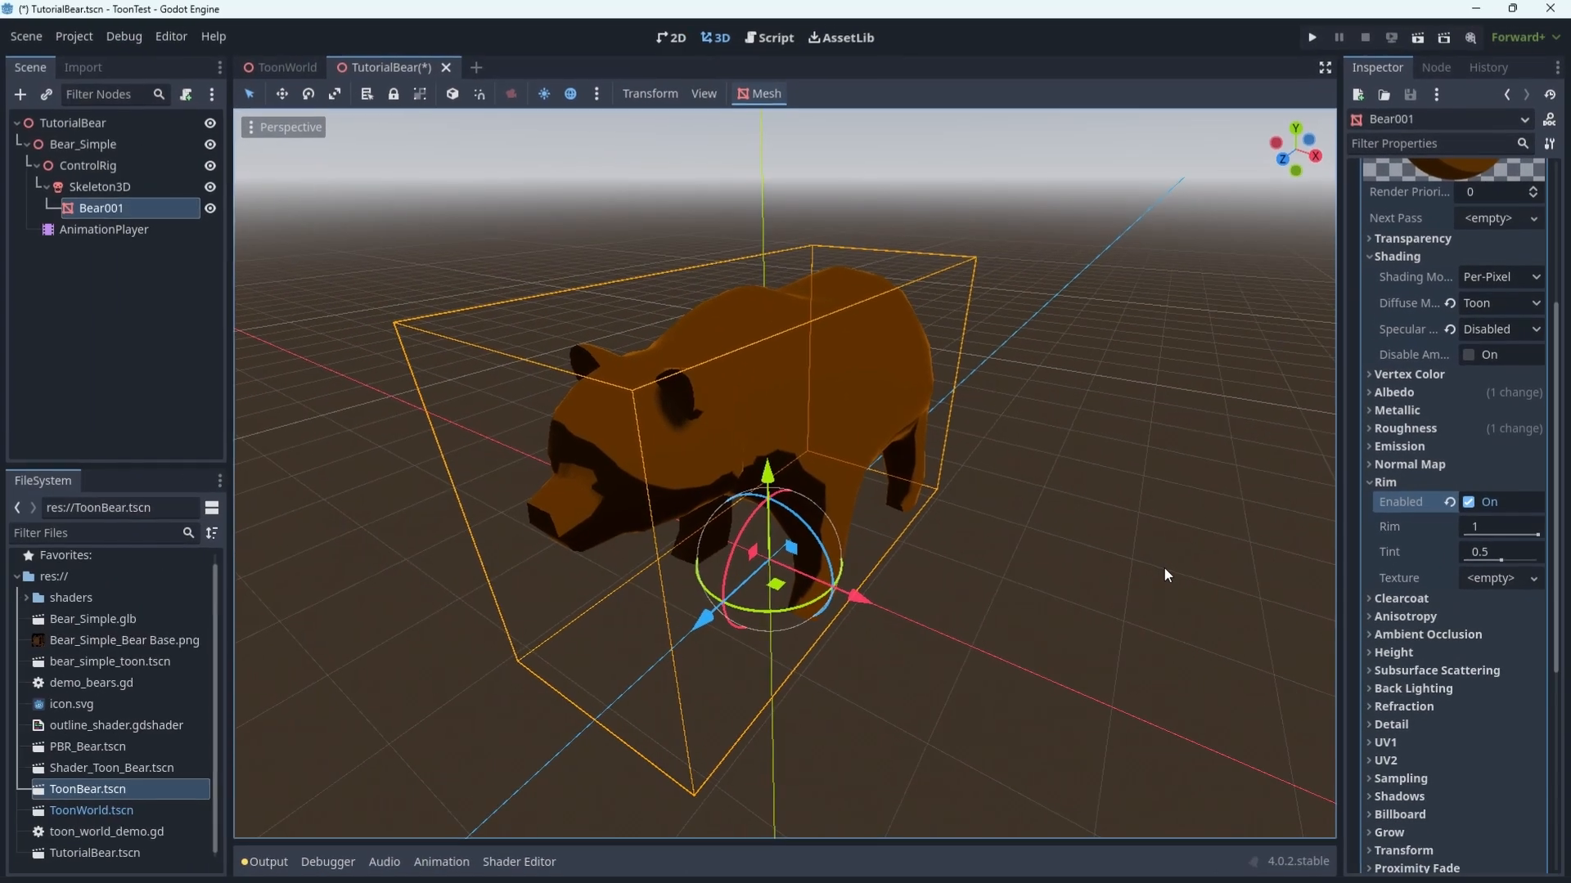
{"action": "middle_click_drag", "start_coordinate": [1165, 568], "coordinate": [1220, 567]}
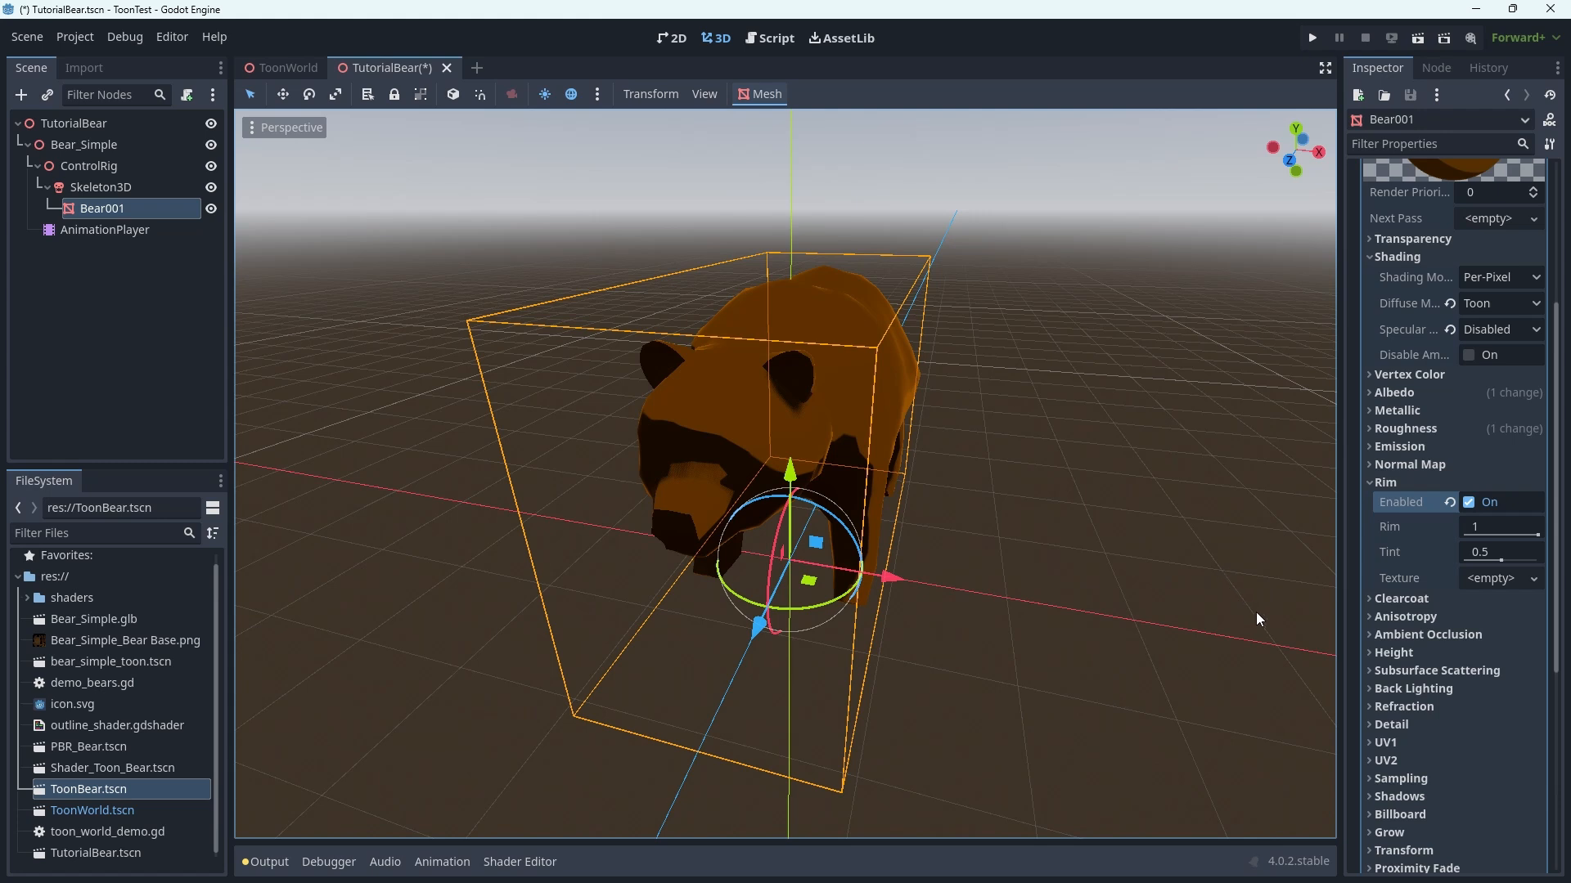
Try a lower rim amount of about 0.46, restore its default, and increase the rim tint
{"action": "mouse_move", "coordinate": [1531, 526]}
{"action": "left_mouse_down"}
{"action": "mouse_move", "coordinate": [1497, 529]}
{"action": "mouse_move", "coordinate": [1515, 527]}
{"action": "left_mouse_up"}
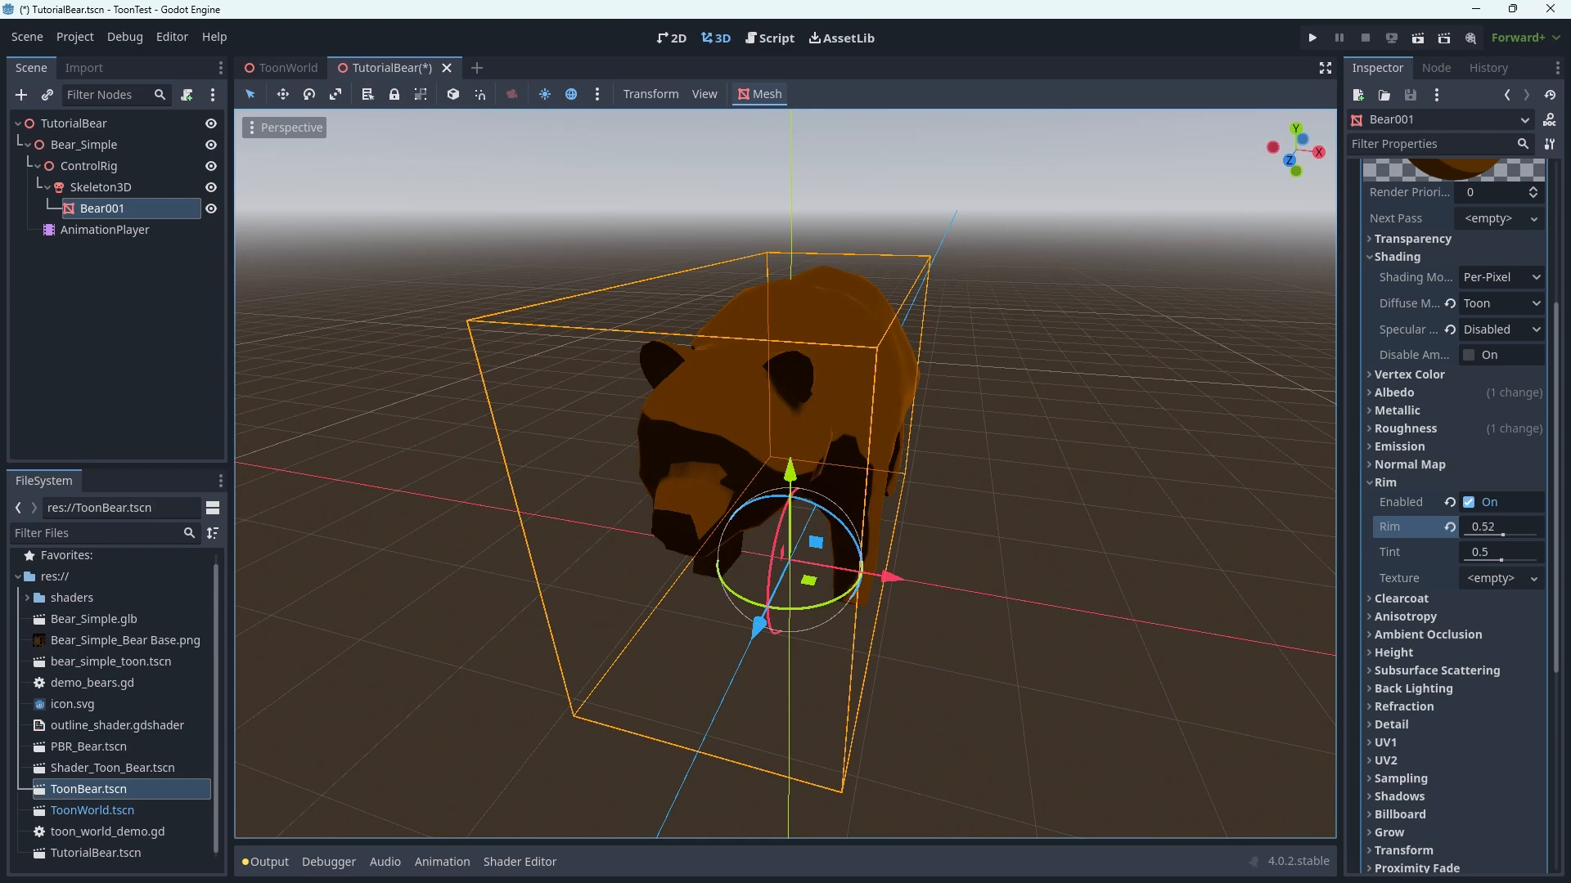
{"action": "middle_click_drag", "start_coordinate": [892, 591], "coordinate": [959, 547]}
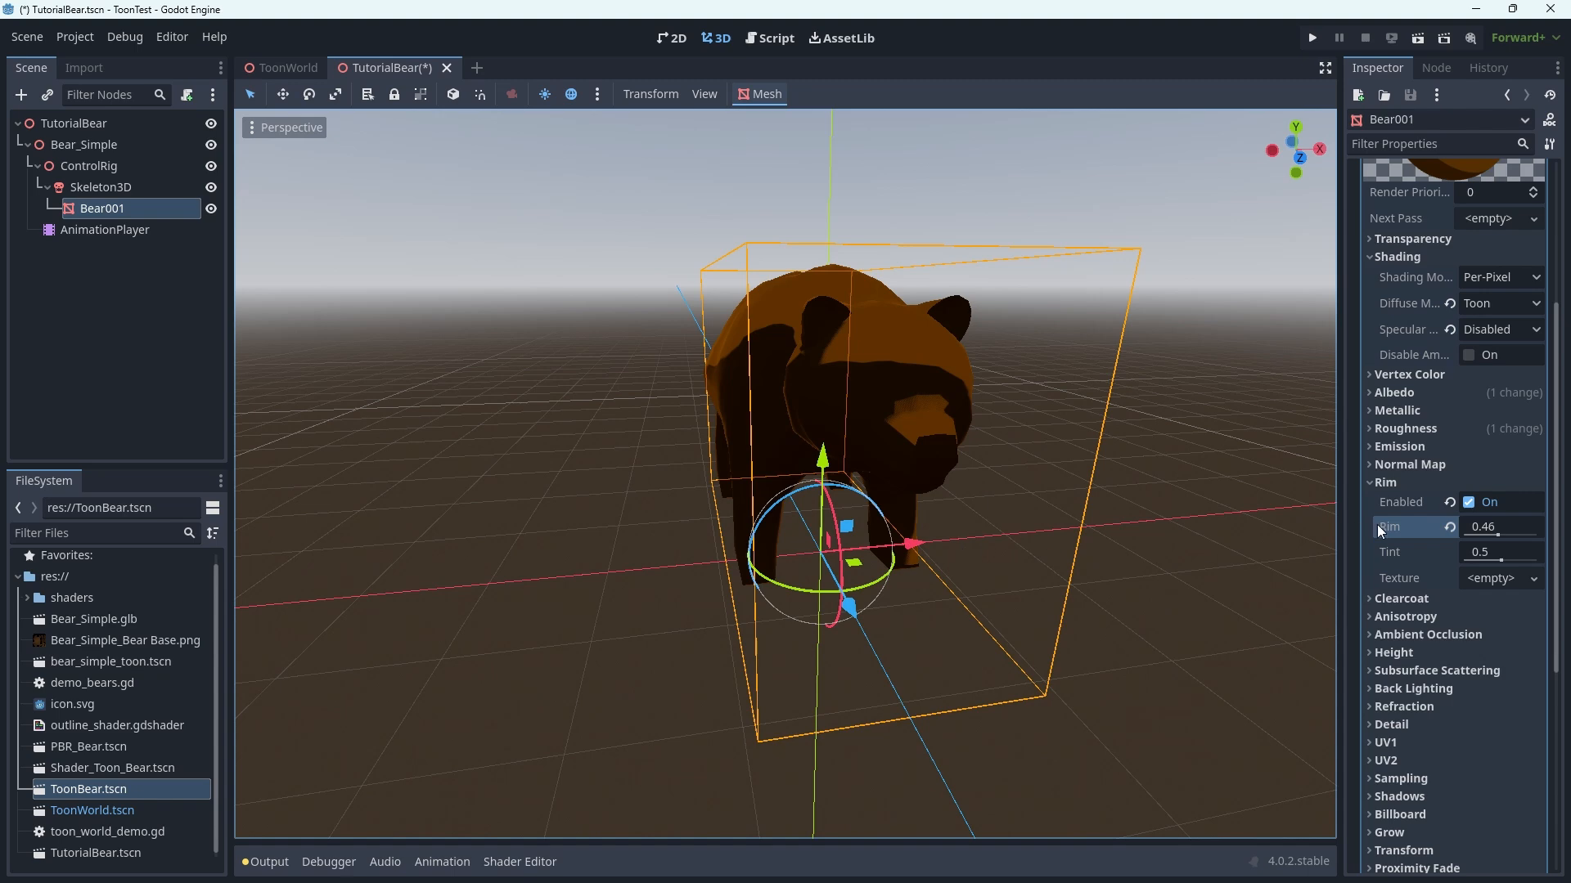
{"action": "left_click", "coordinate": [1450, 527]}
{"action": "left_click_drag", "start_coordinate": [1502, 547], "coordinate": [1526, 552]}
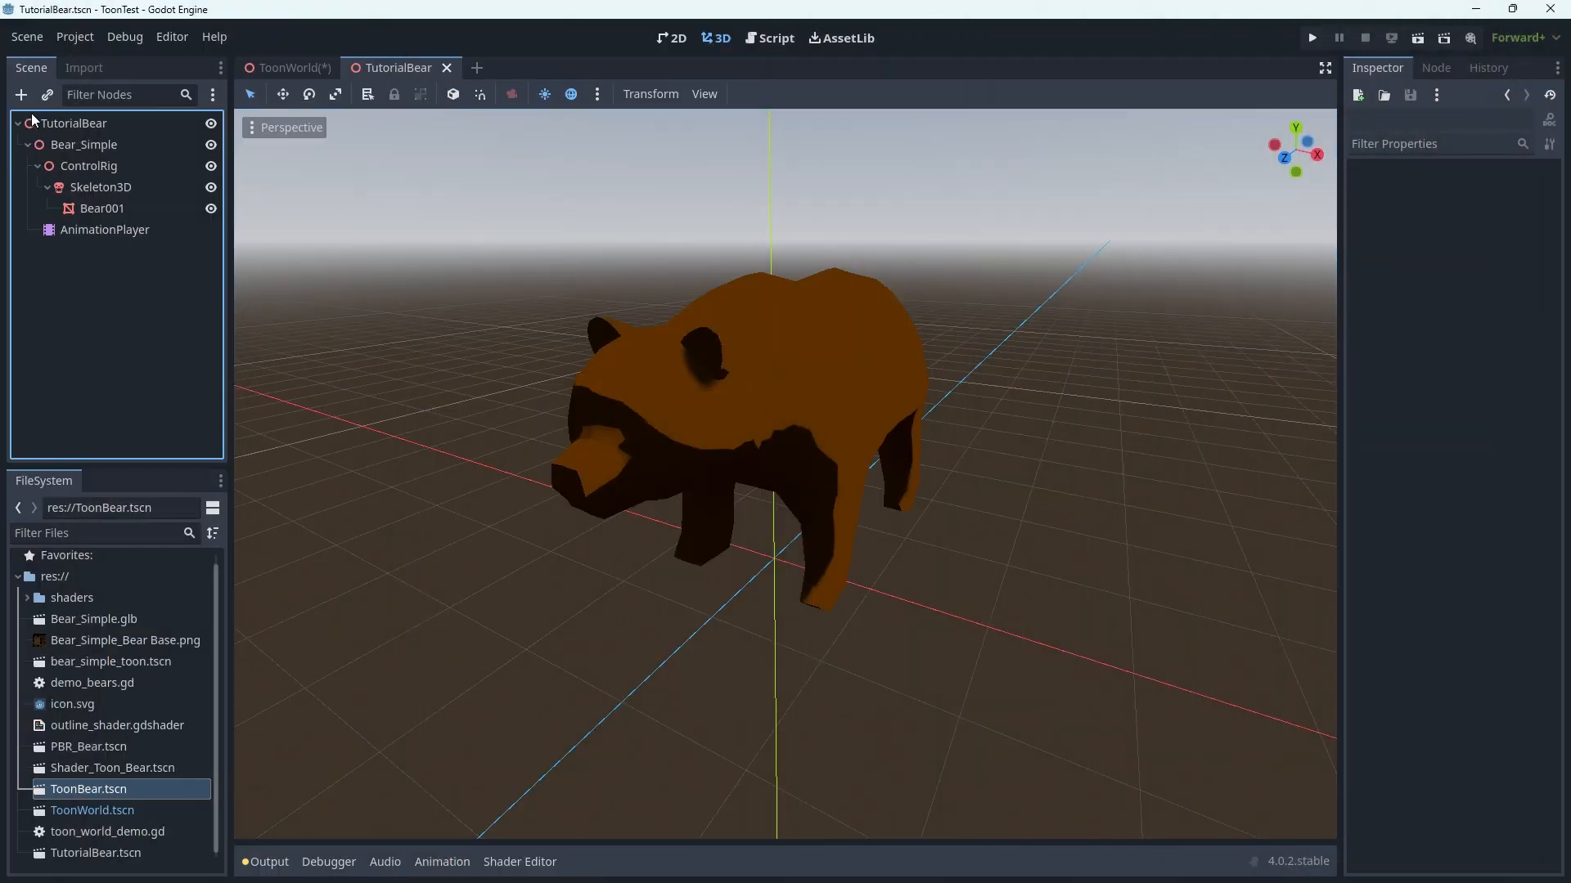
Add an OmniLight3D node to the TutorialBear scene and move it above the bear's back
{"action": "left_click", "coordinate": [21, 95]}
{"action": "type", "text": "lig"}
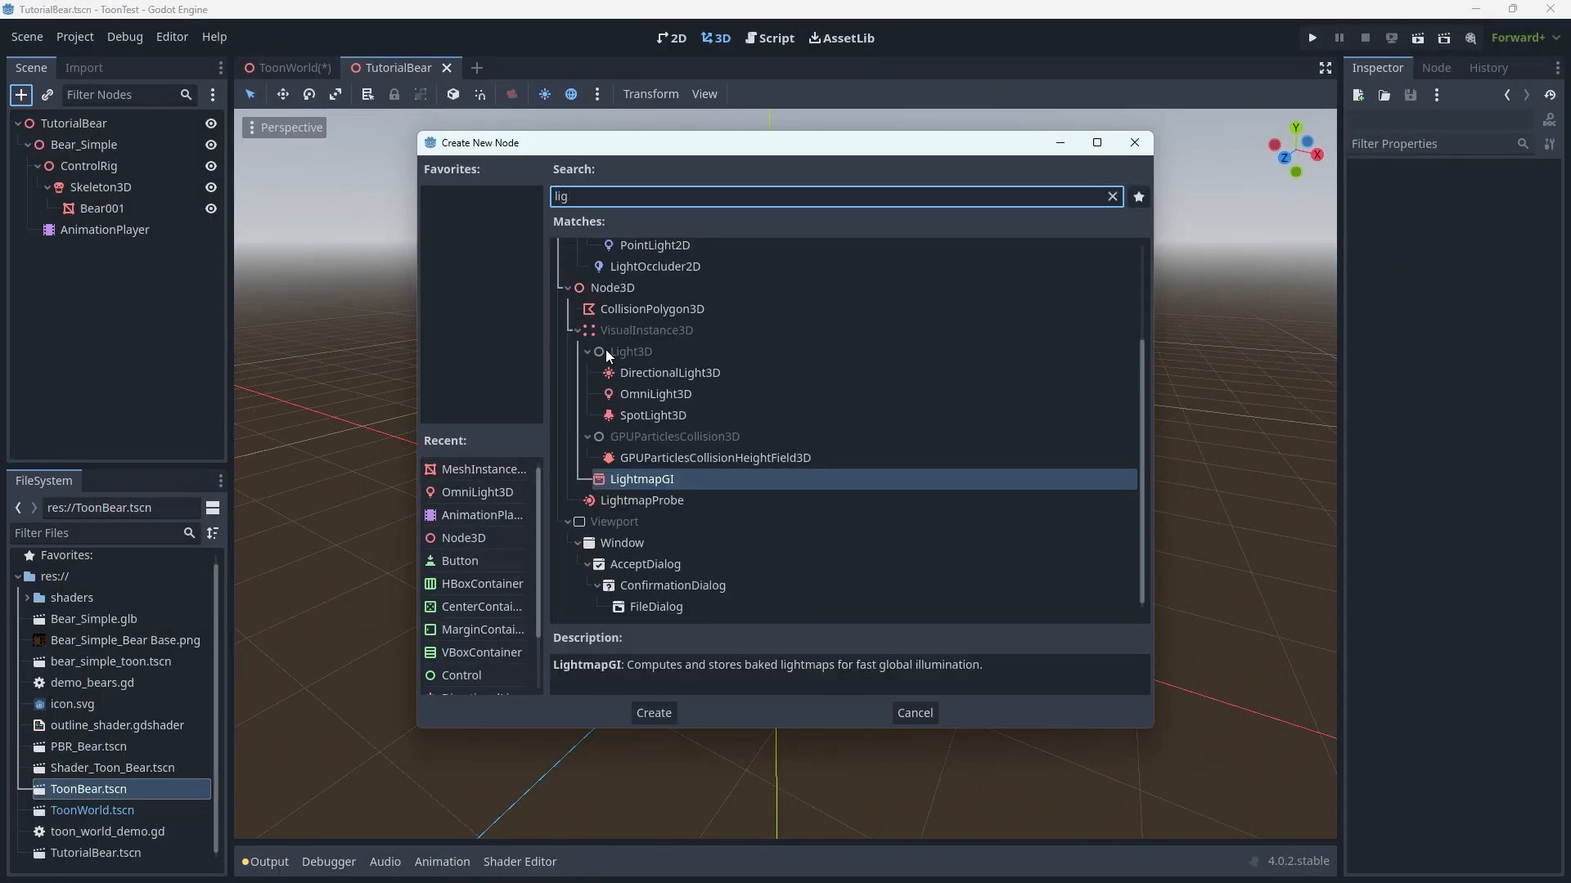
{"action": "left_click", "coordinate": [656, 393]}
{"action": "left_click", "coordinate": [654, 712]}
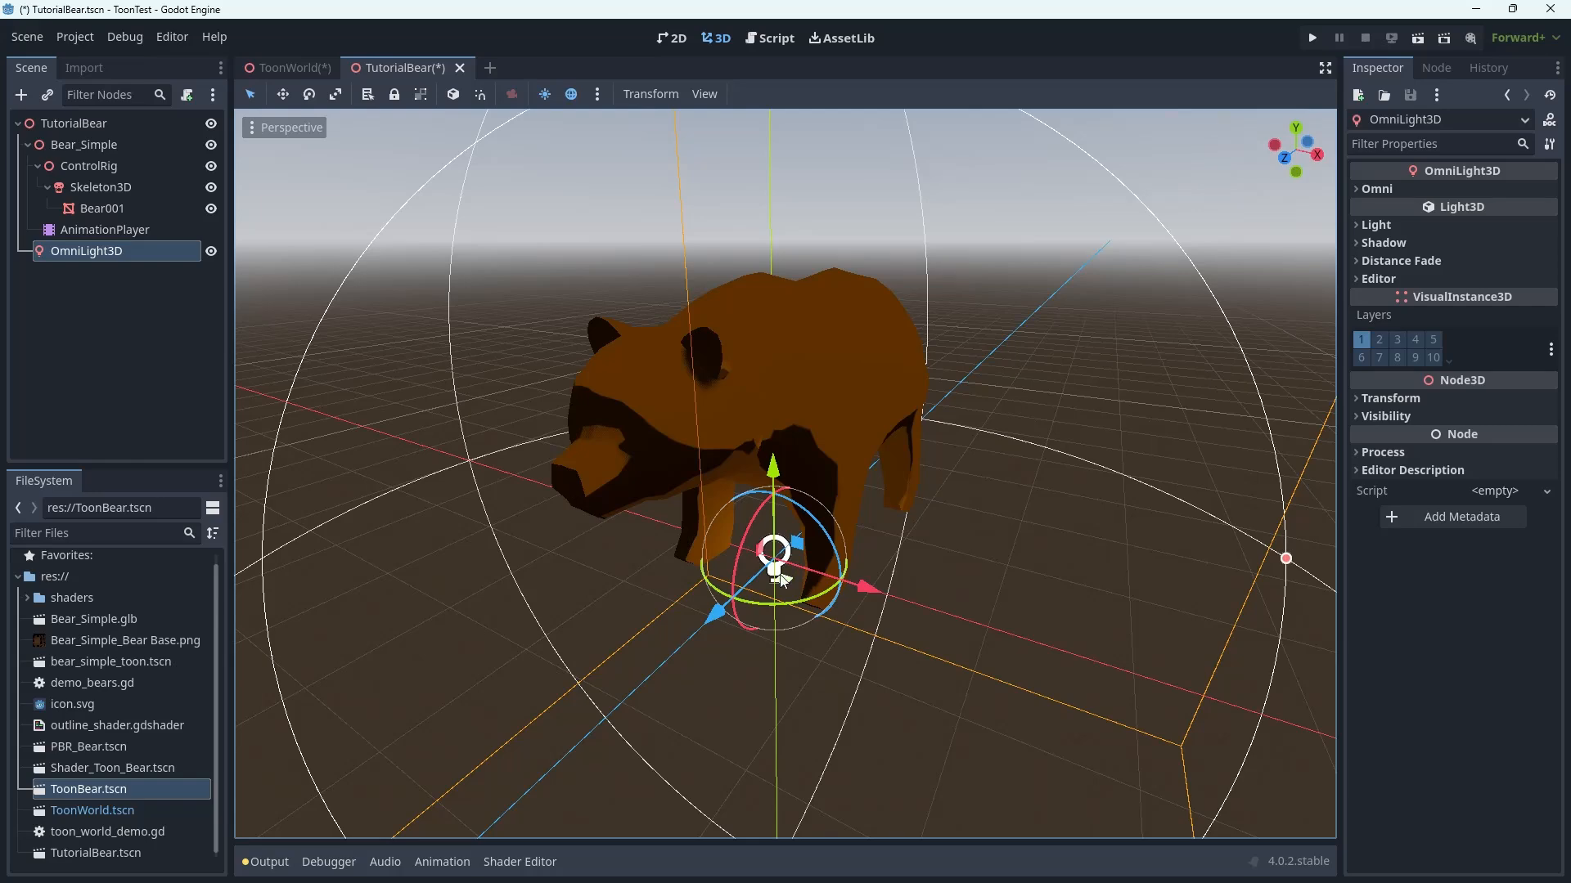
{"action": "left_click_drag", "start_coordinate": [801, 544], "coordinate": [931, 270]}
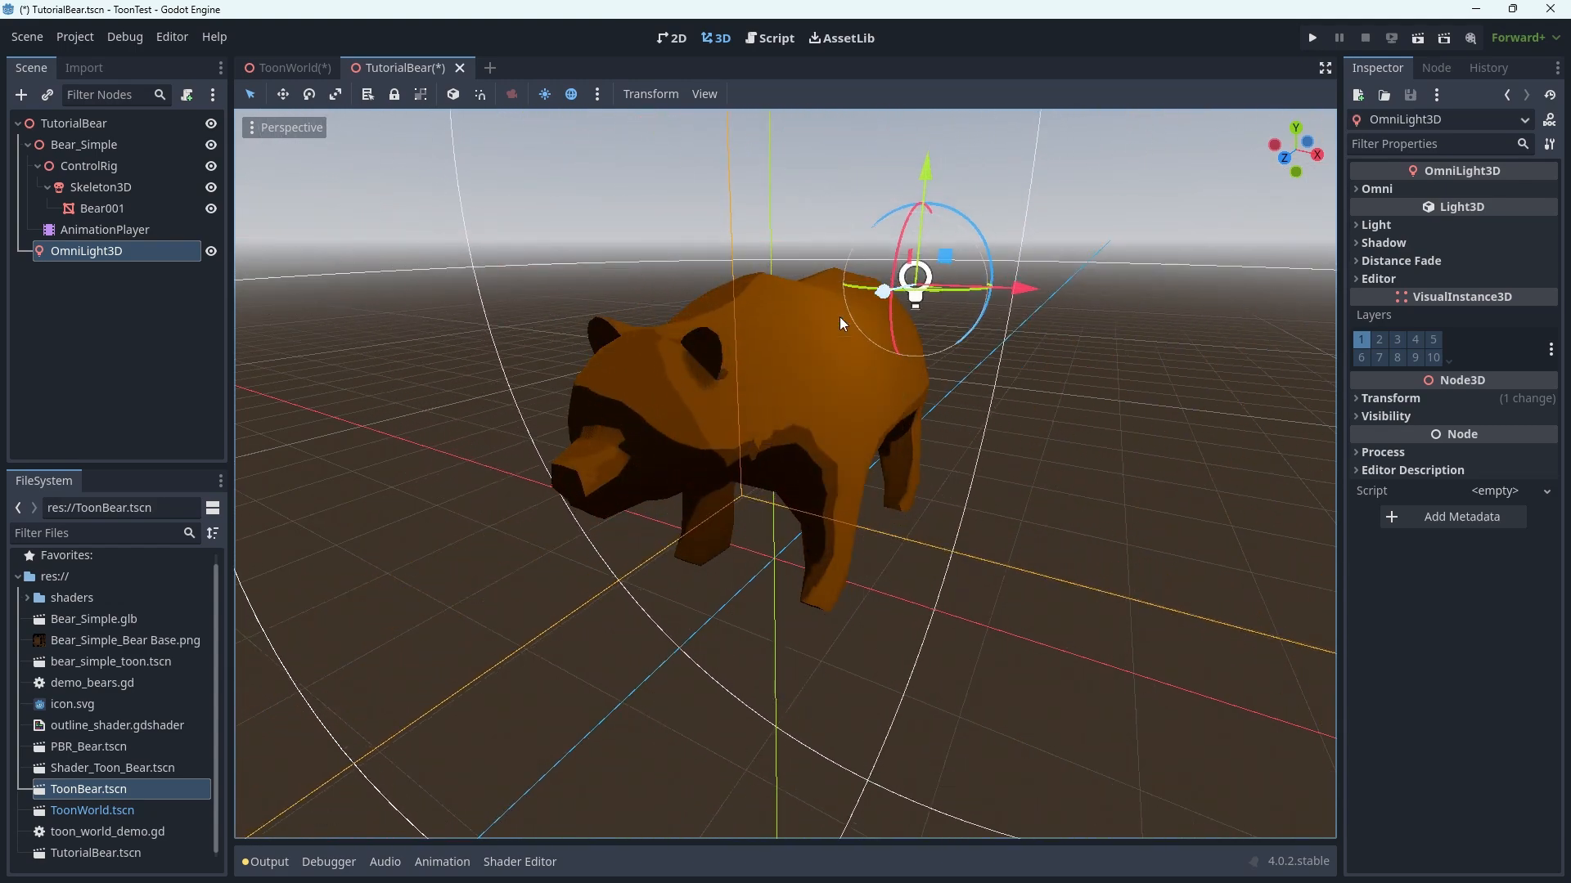
Open the specular mode choices of the bear's material, and move the omni light down toward the ground beside the bear
{"action": "left_click", "coordinate": [739, 345]}
{"action": "left_click", "coordinate": [1515, 330]}
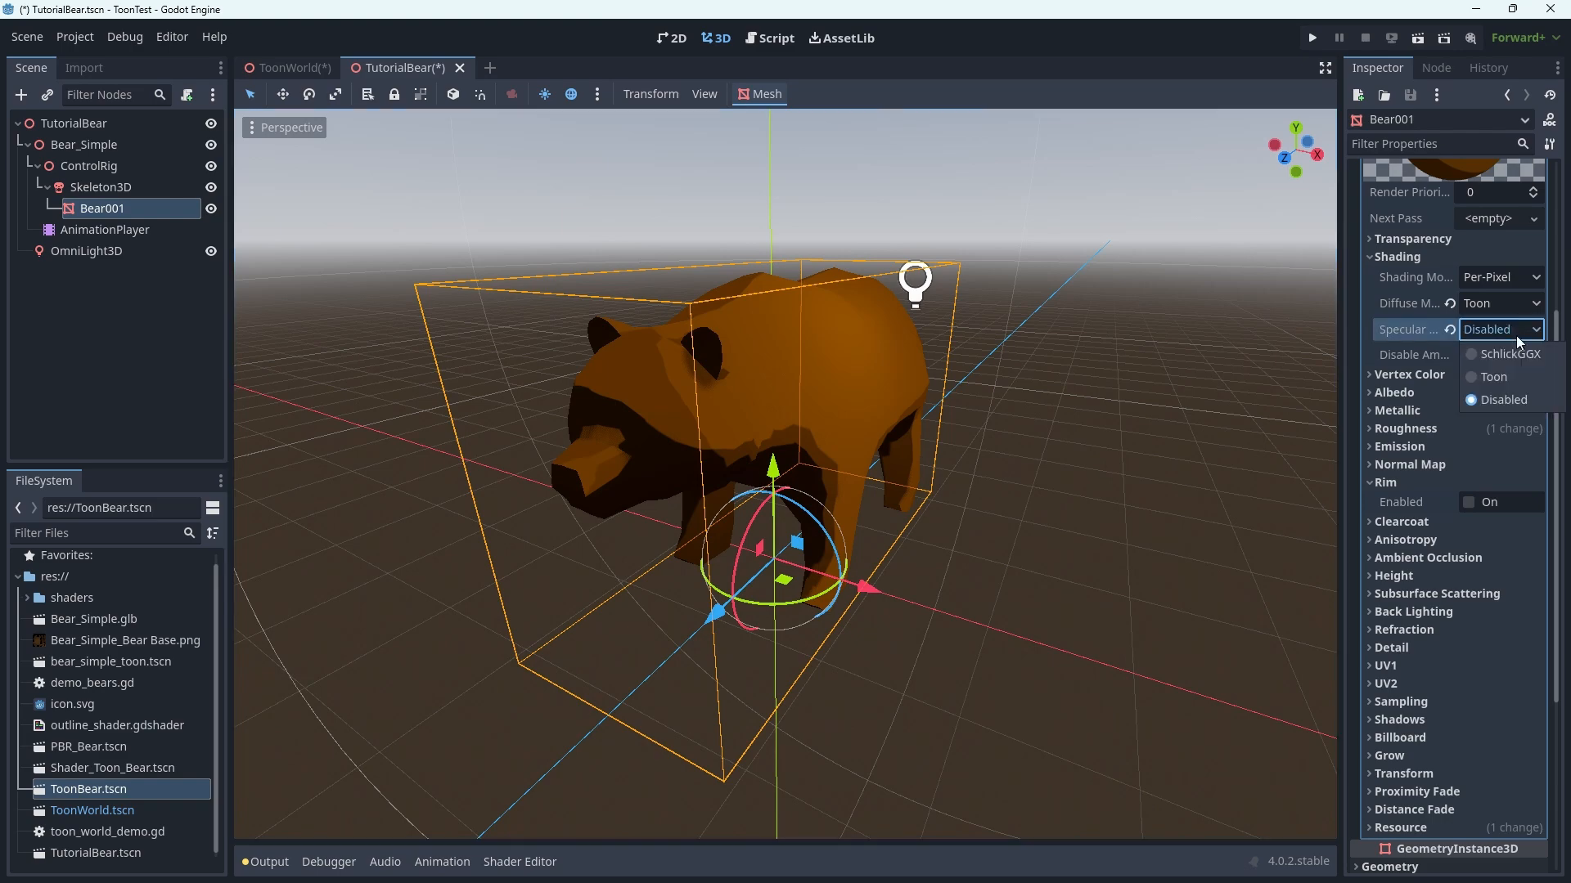
{"action": "left_click", "coordinate": [921, 291]}
{"action": "left_click_drag", "start_coordinate": [956, 264], "coordinate": [896, 666]}
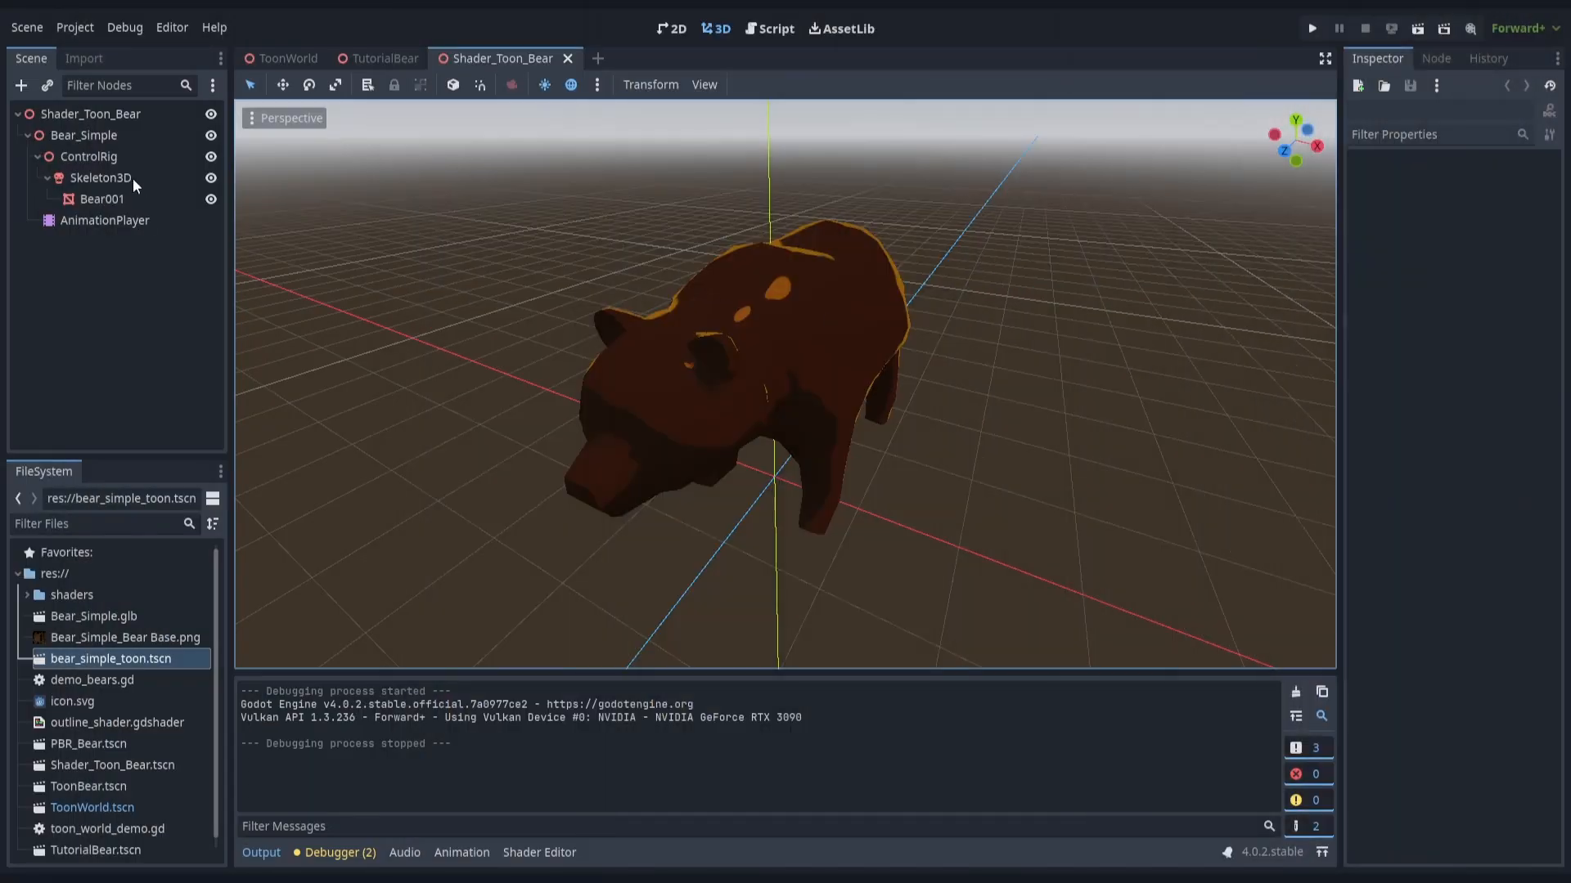
Select the Bear001 mesh in the Shader_Toon_Bear scene to examine its shader material properties
{"action": "left_click", "coordinate": [132, 178]}
{"action": "left_click", "coordinate": [129, 200]}
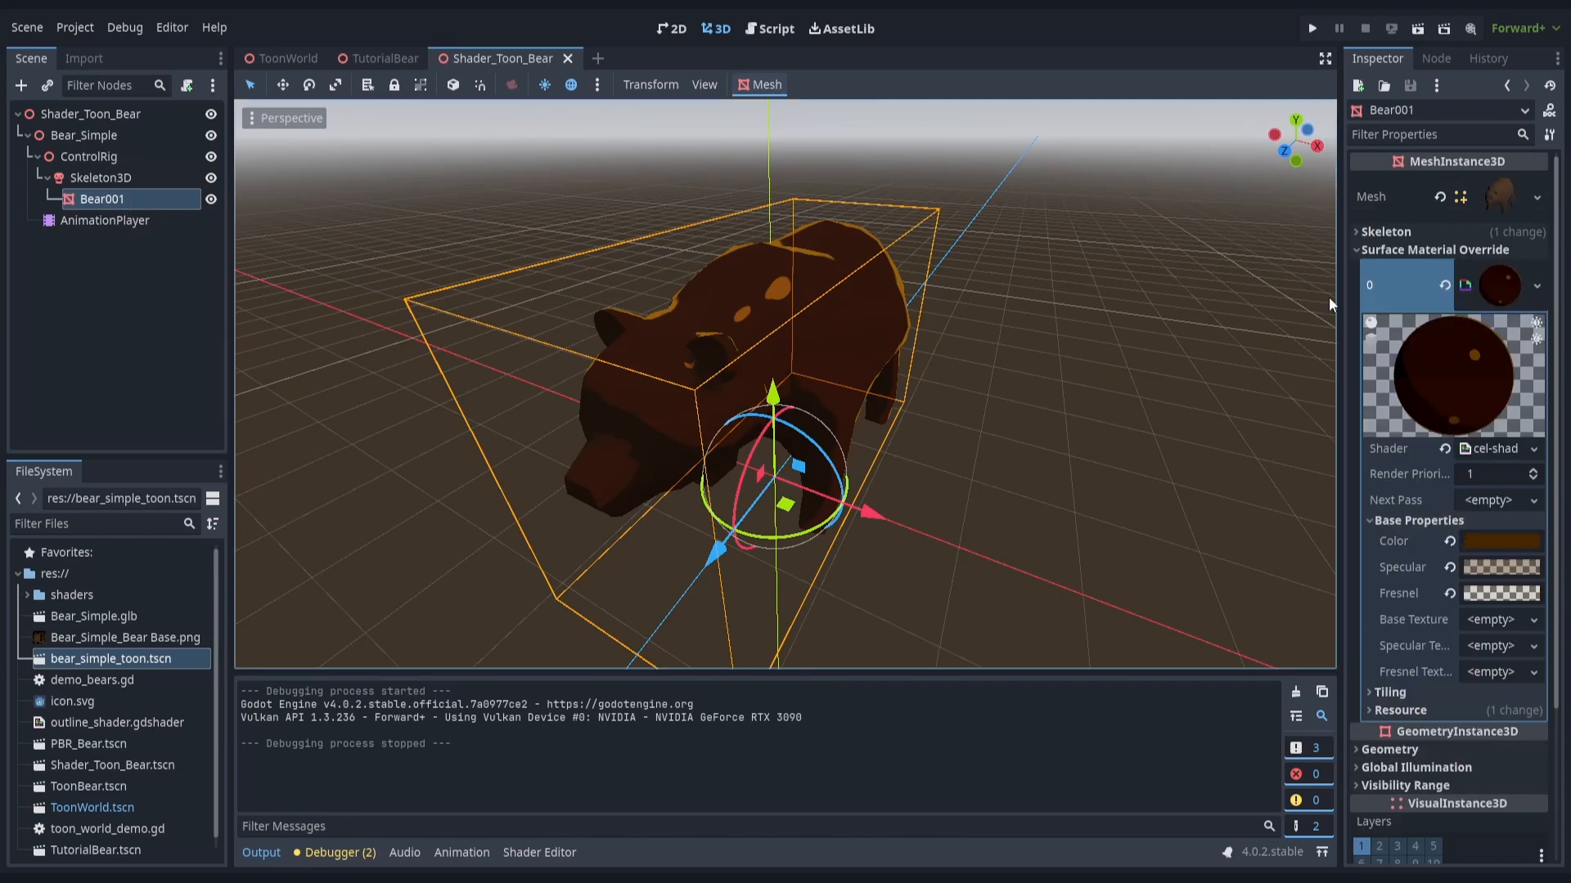
Reduce the Specular highlights of the bear's cel-shader material and adjust its Fresnel color under Base Properties
{"action": "left_click", "coordinate": [1490, 646]}
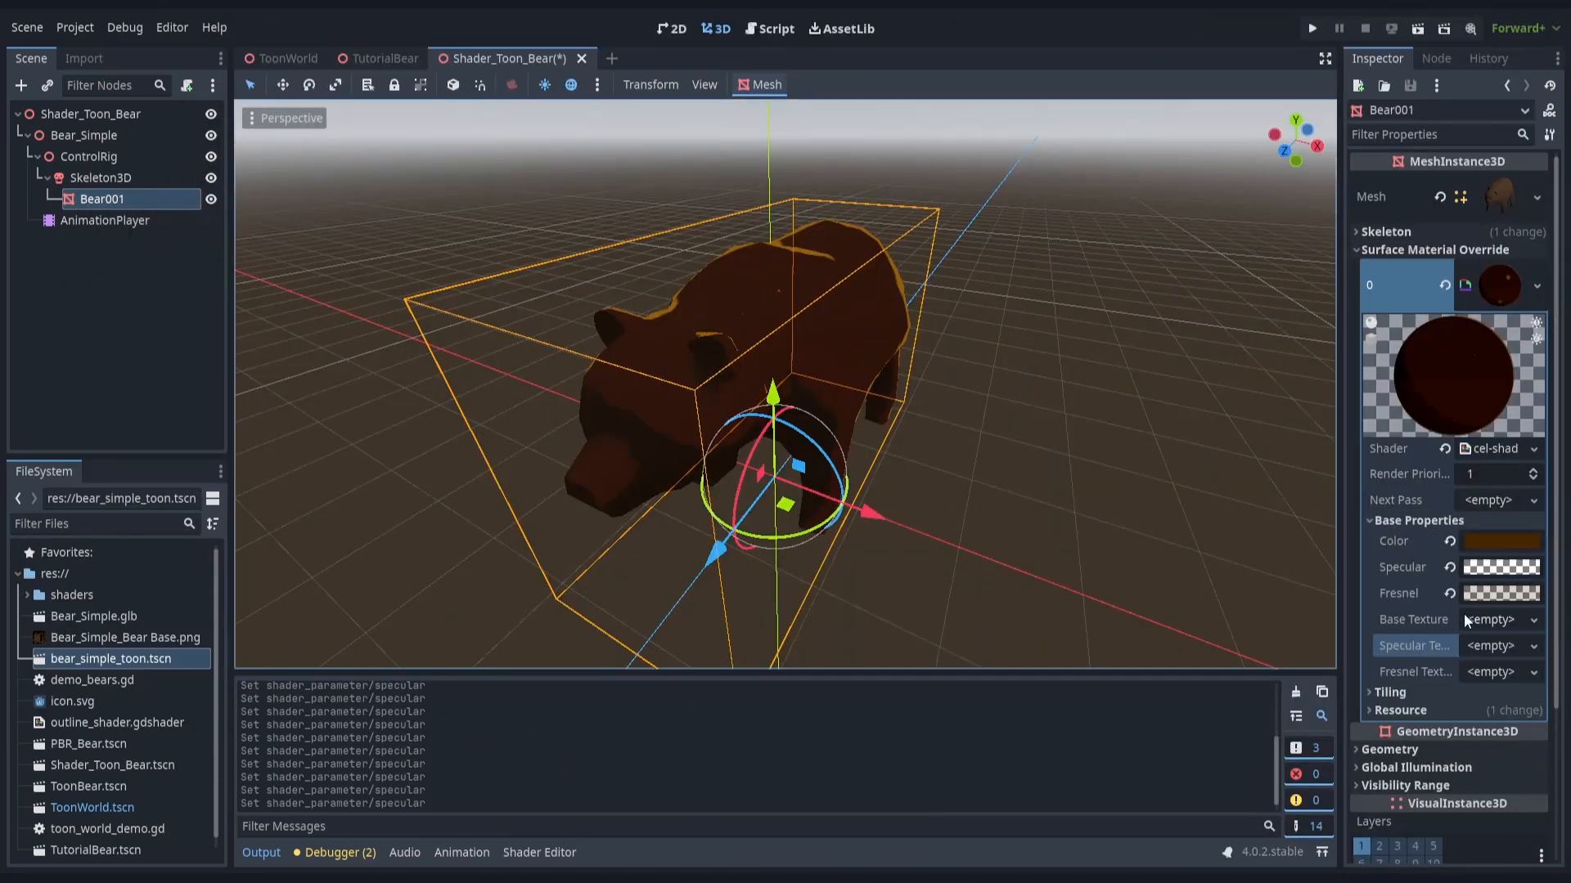
{"action": "left_click", "coordinate": [1480, 598]}
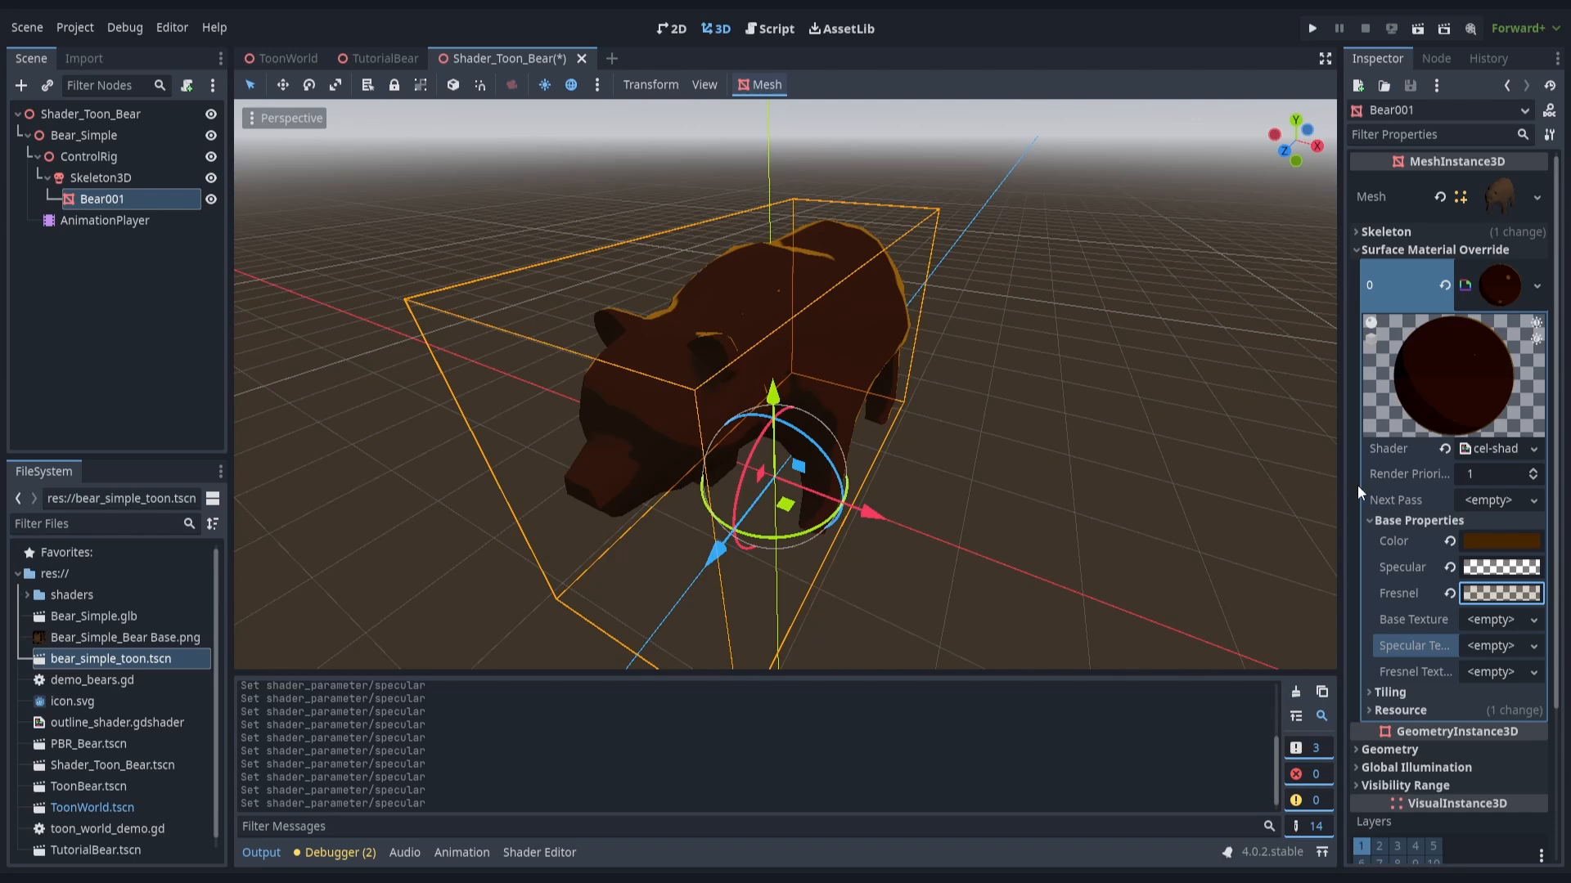
{"action": "mouse_move", "coordinate": [1357, 484]}
{"action": "left_mouse_down"}
{"action": "mouse_move", "coordinate": [1371, 484]}
{"action": "mouse_move", "coordinate": [1357, 493]}
{"action": "left_mouse_up"}
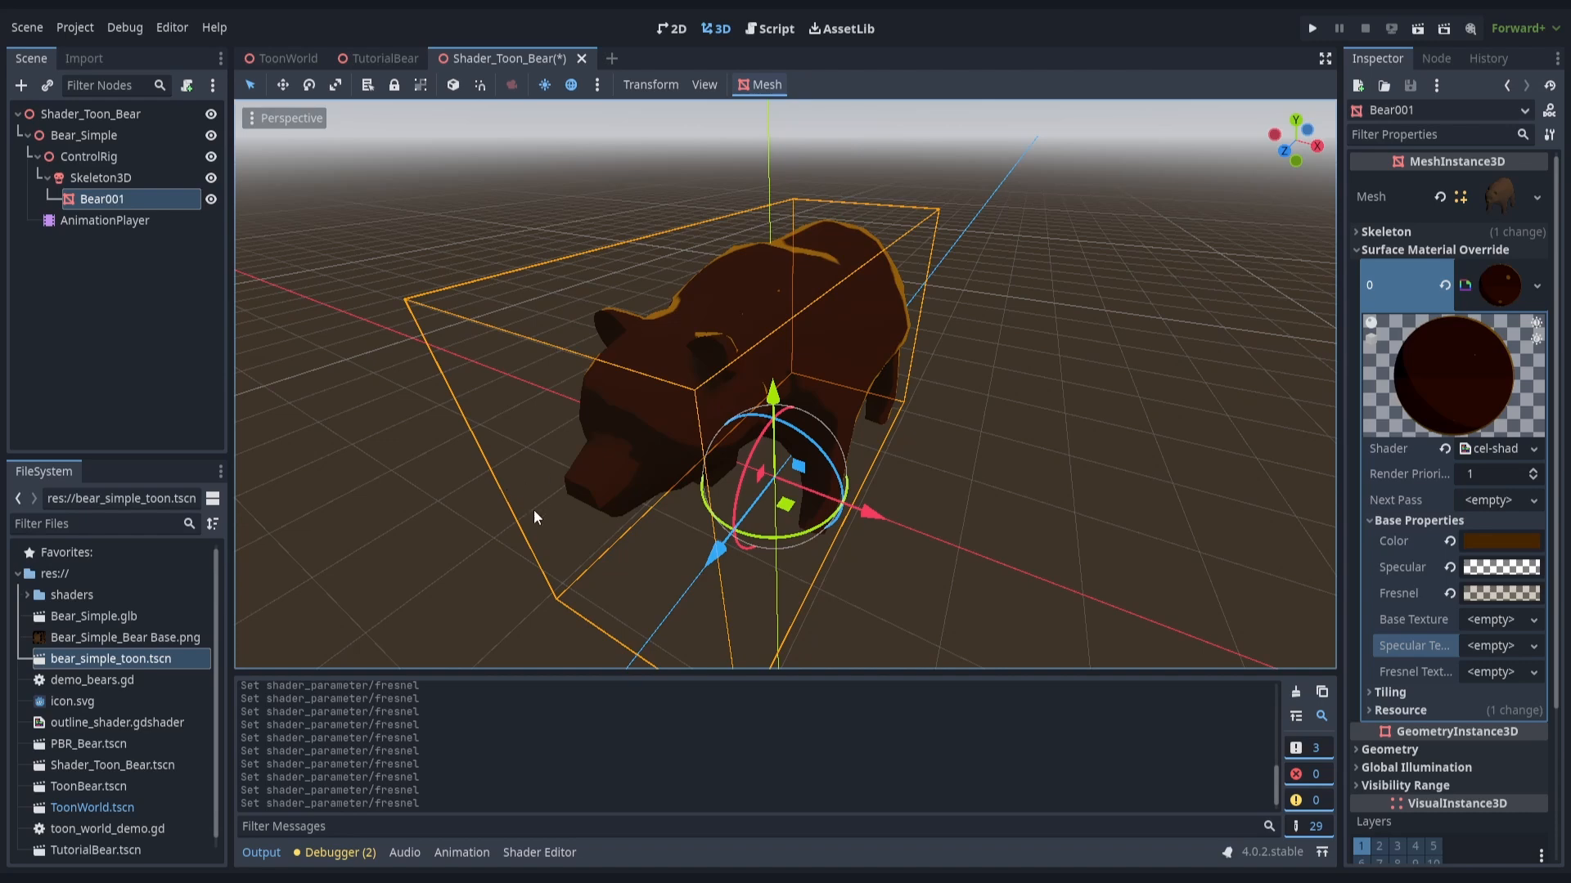
{"action": "left_click", "coordinate": [400, 483]}
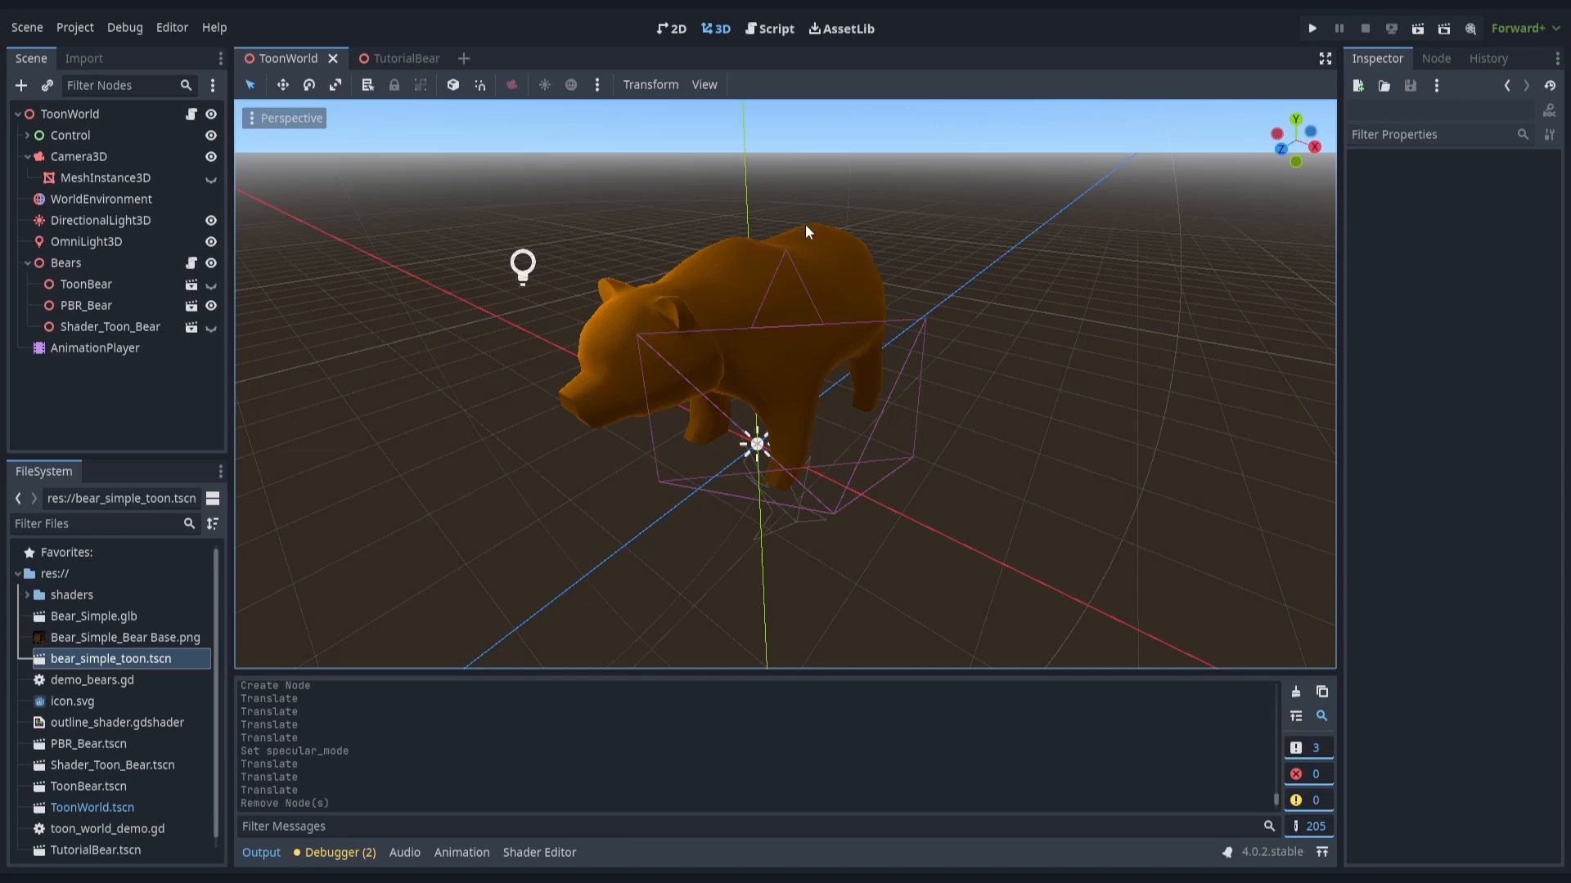
Make the outline MeshInstance3D under Camera3D visible in the ToonWorld scene and run the current scene
{"action": "left_click", "coordinate": [126, 177]}
{"action": "left_click", "coordinate": [214, 179]}
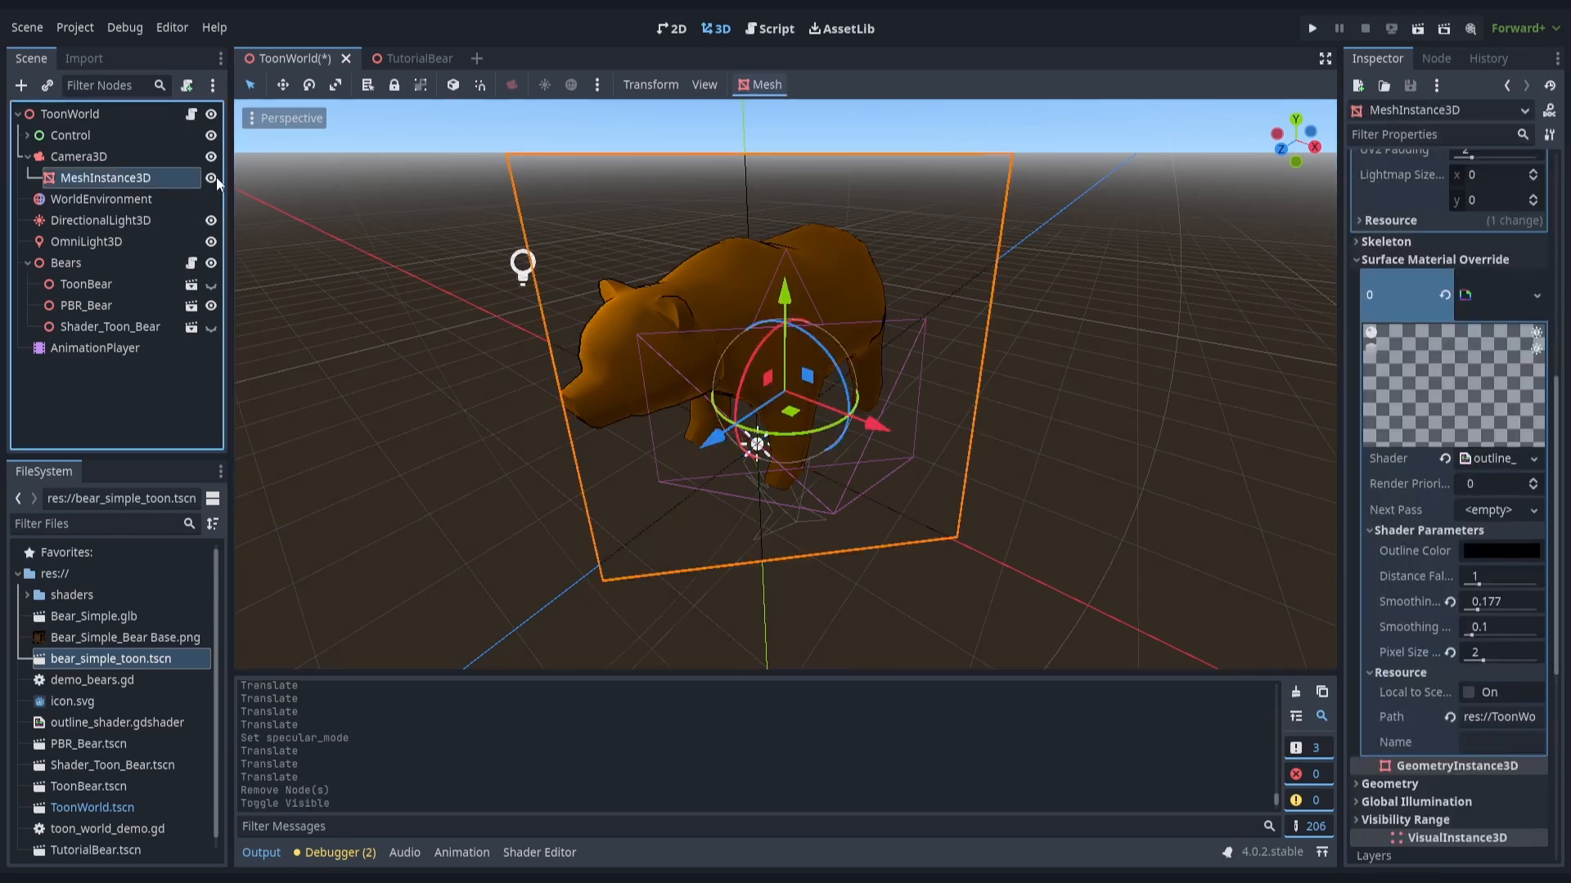
{"action": "left_click", "coordinate": [1418, 29]}
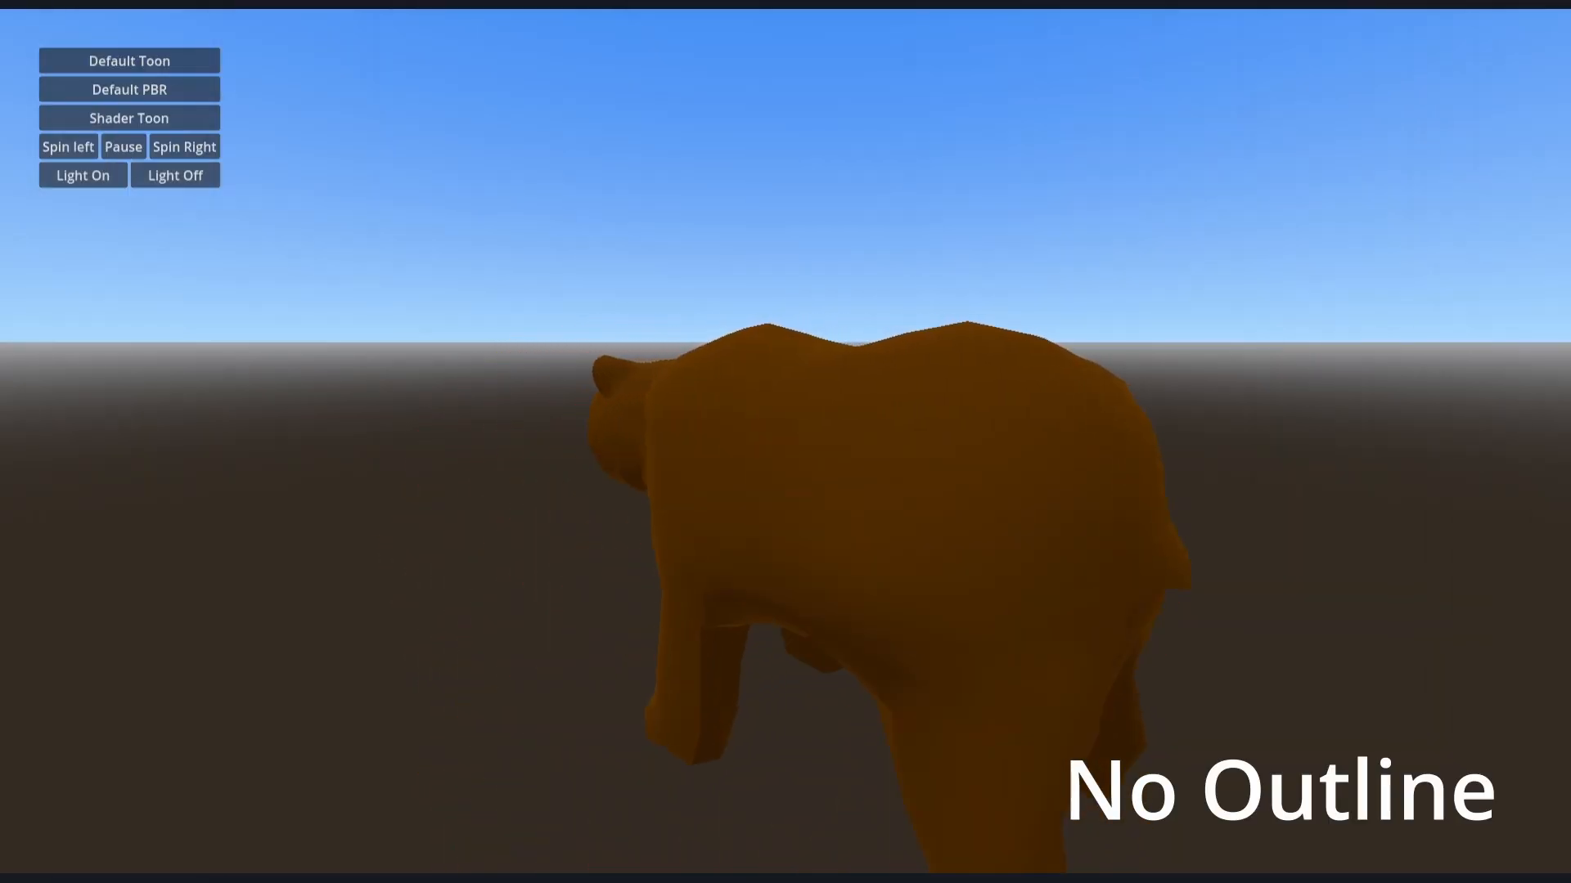
Compare the bear versions in the running demo, switching through Default Toon, Shader Toon, Default PBR and back to Default Toon
{"action": "left_click", "coordinate": [95, 64]}
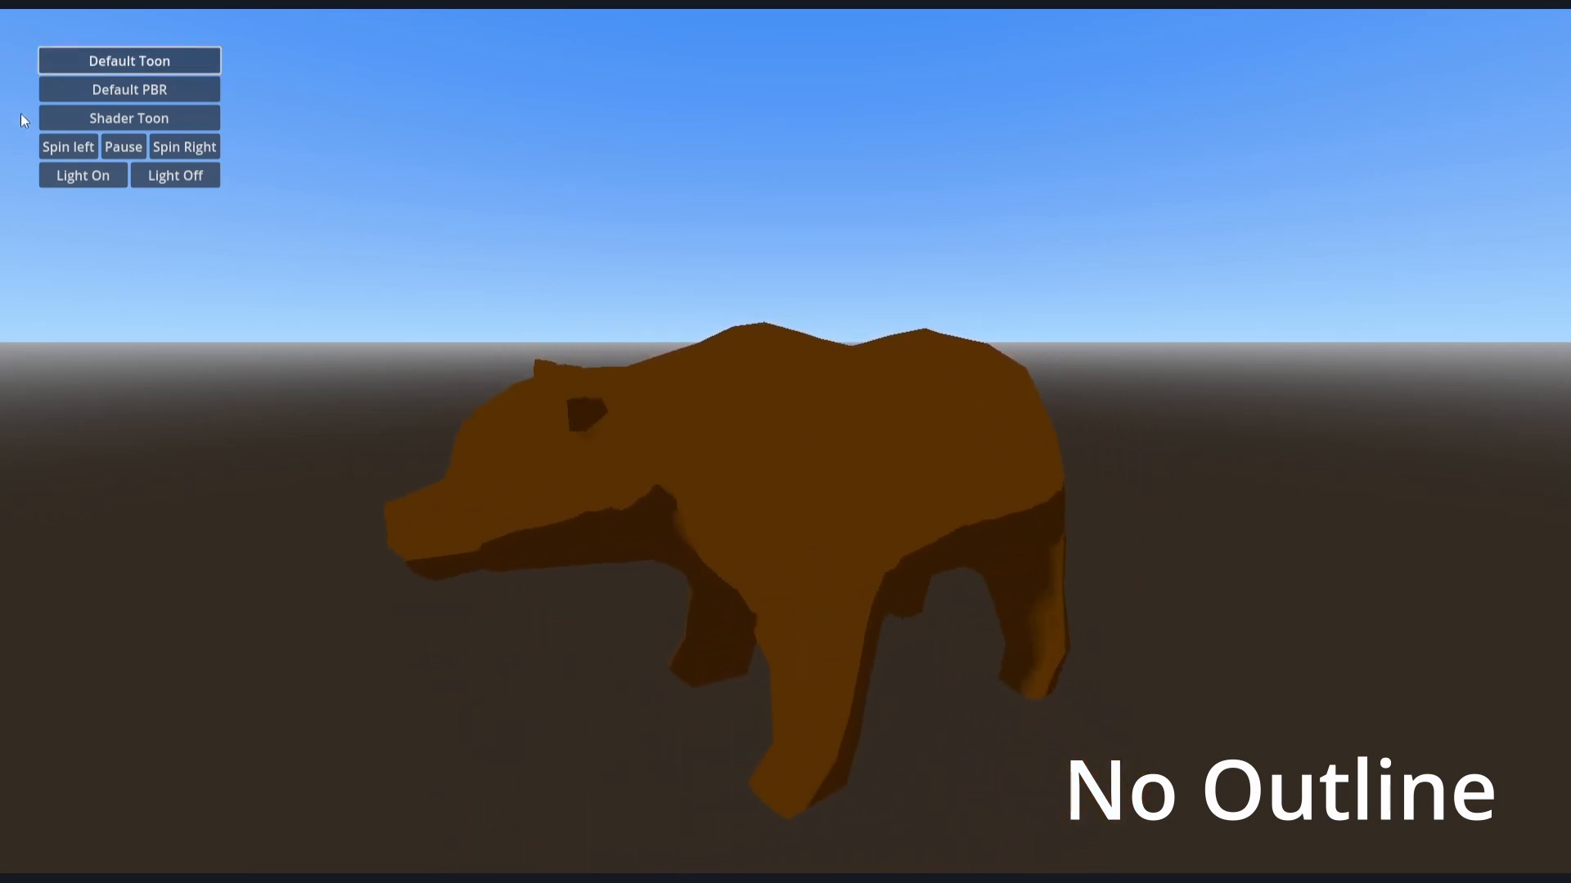
{"action": "left_click", "coordinate": [73, 115]}
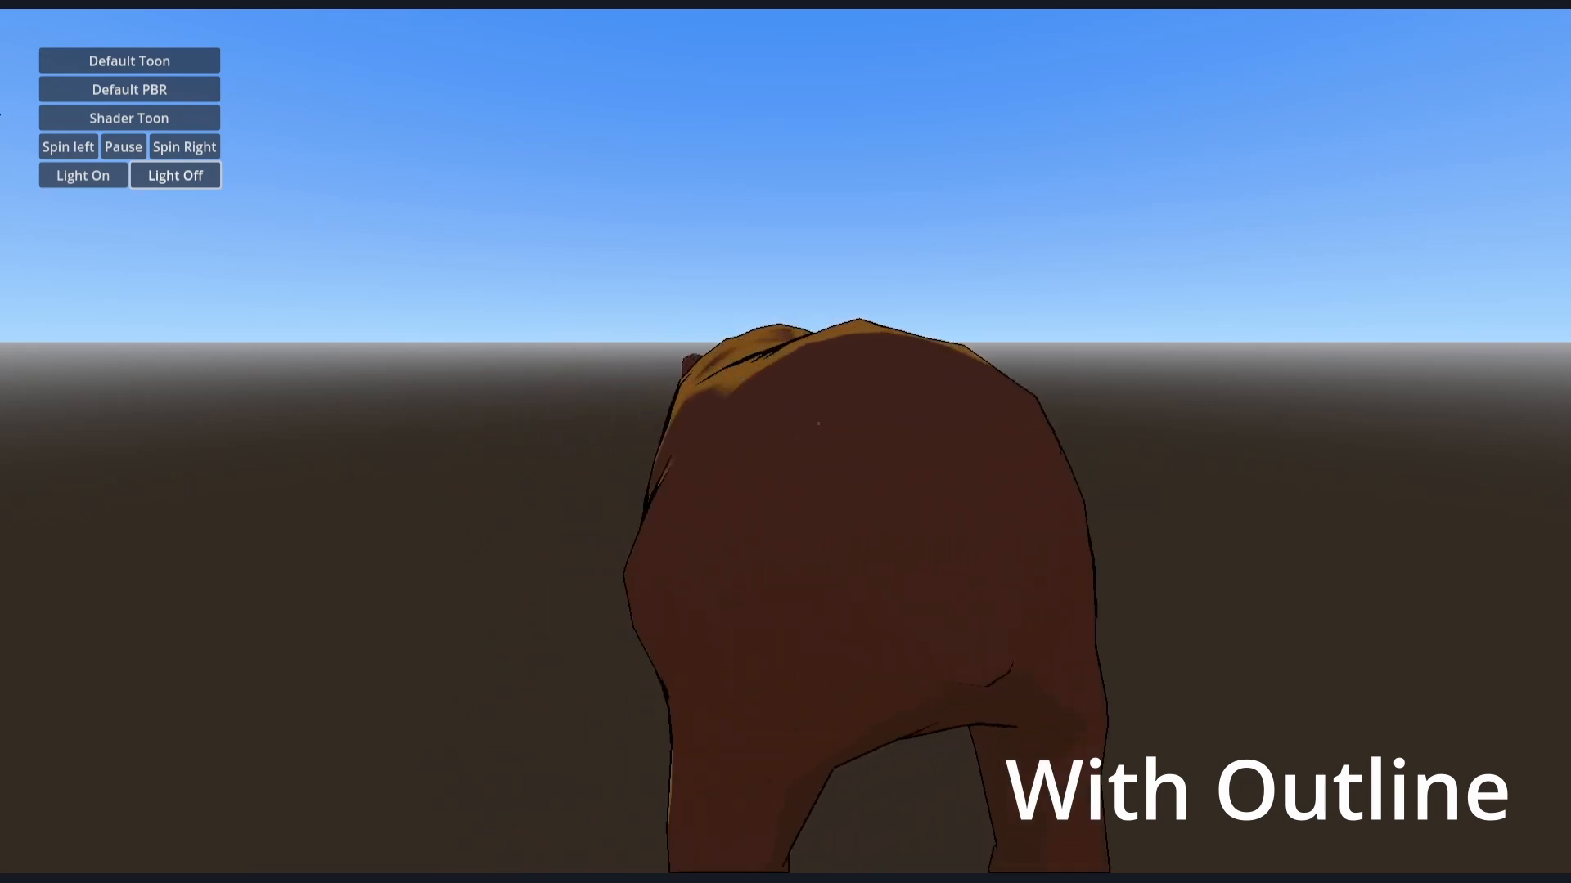
{"action": "left_click", "coordinate": [77, 88]}
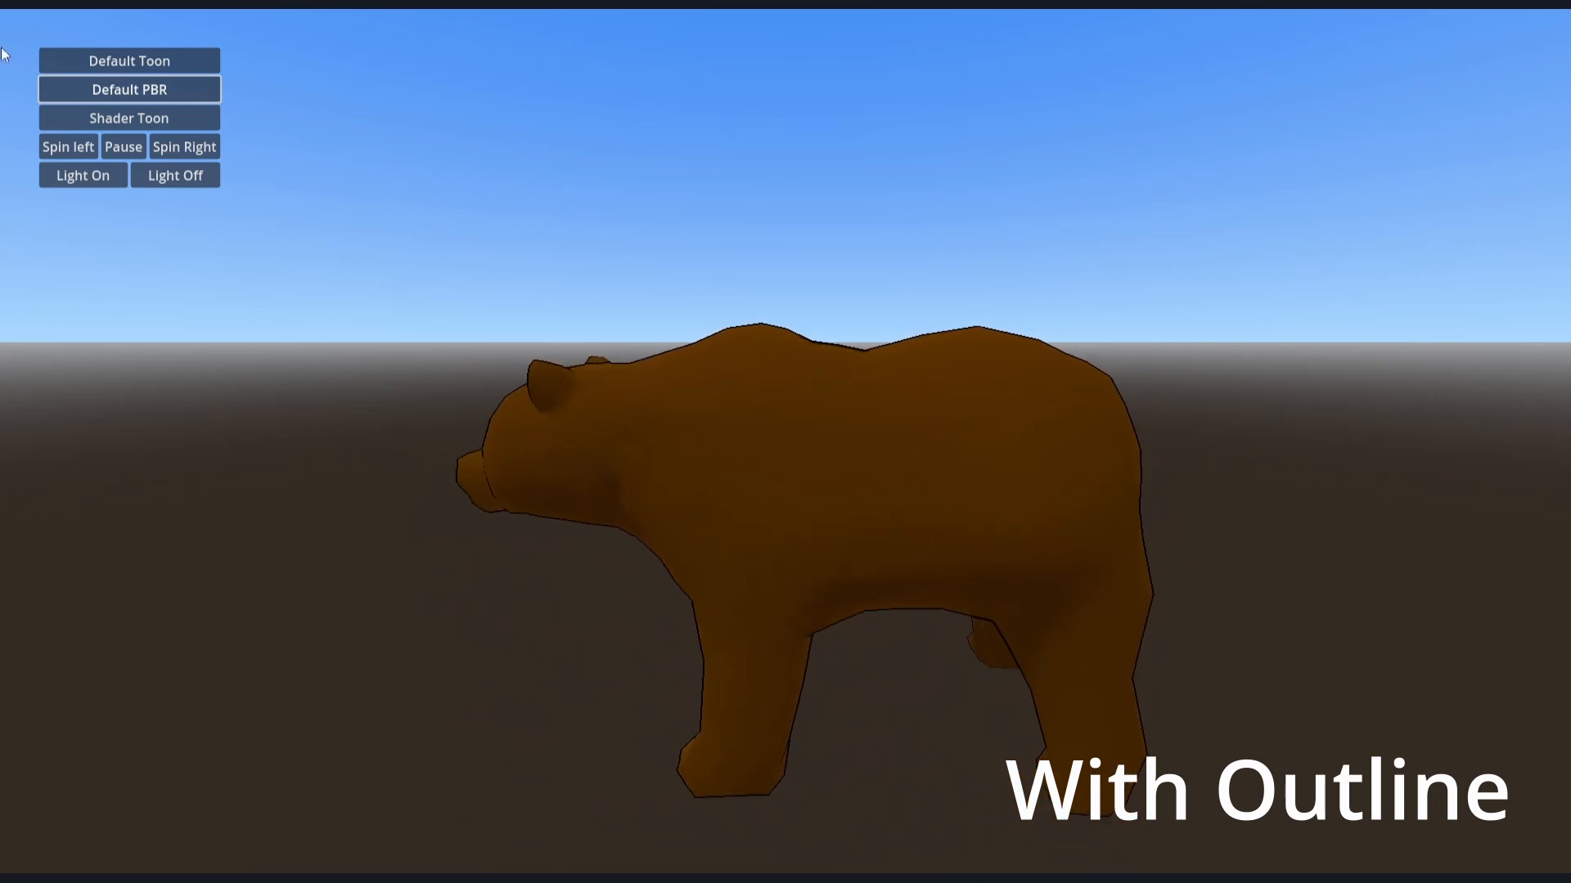
{"action": "left_click", "coordinate": [129, 60]}
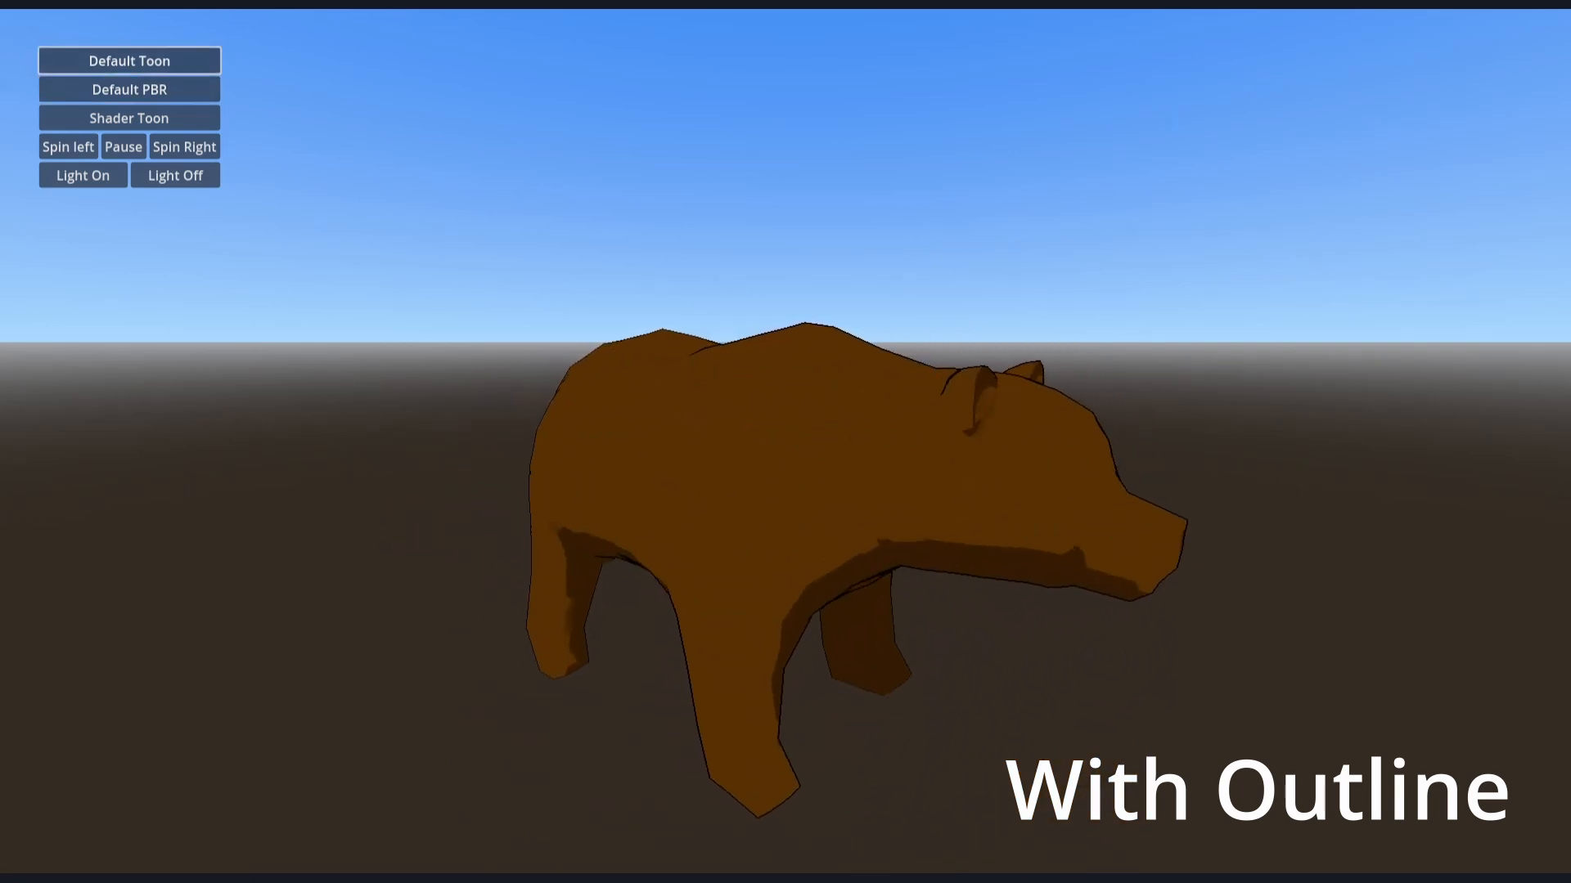